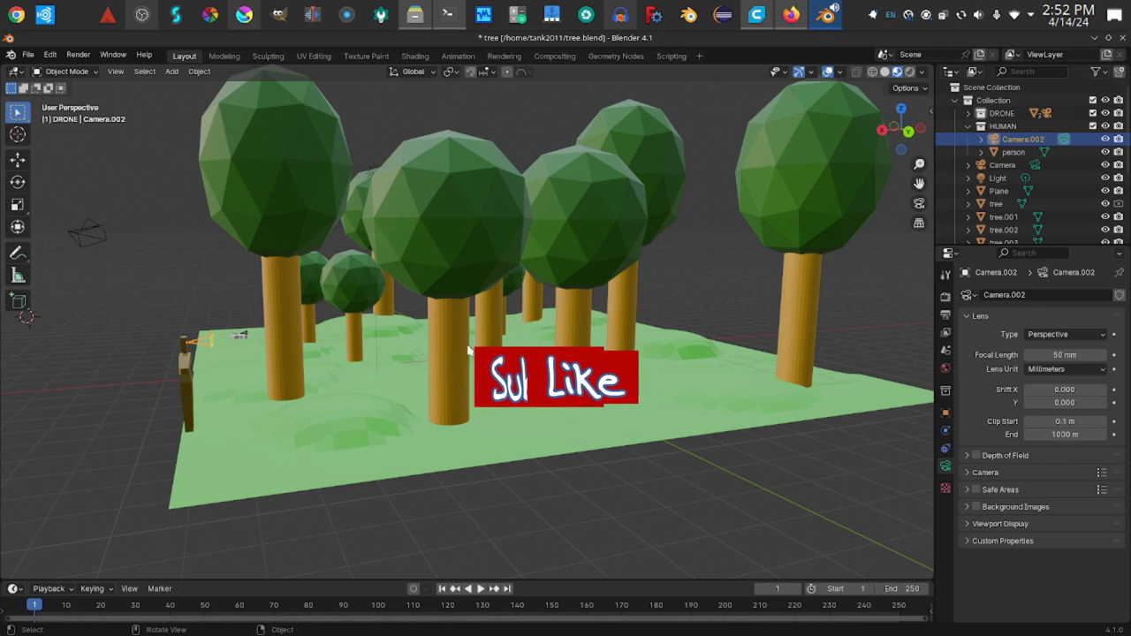
# - Set the human's camera, Camera.002, as the active scene camera and look through it
pyautogui.moveTo(133, 387); pyautogui.dragTo(135, 418, button='middle')
pyautogui.scroll(3, 272, 384)
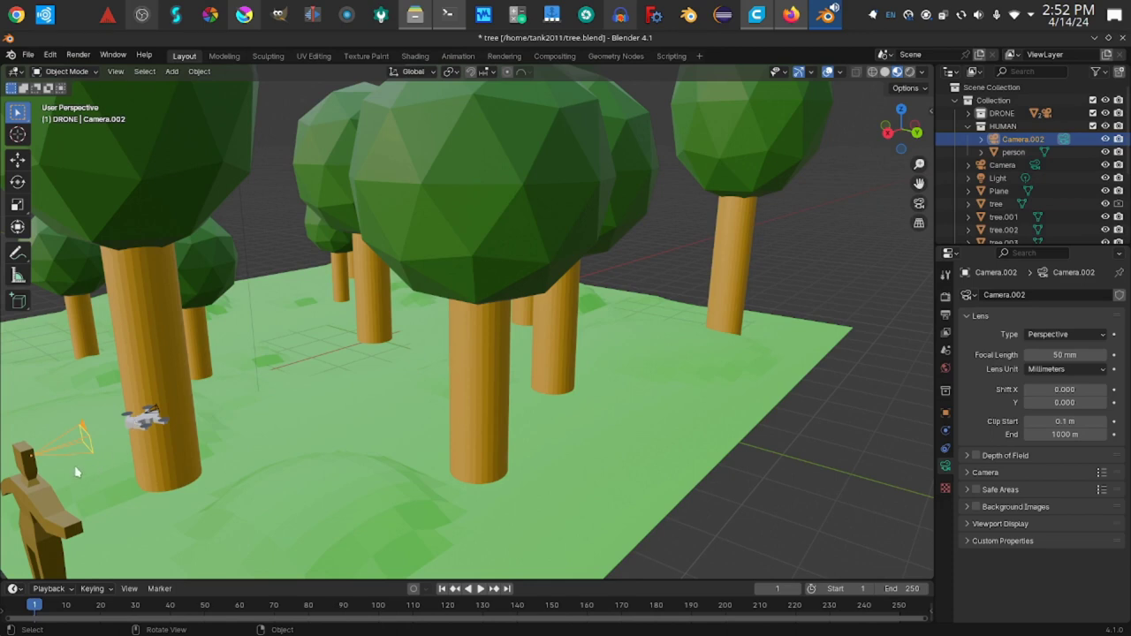
pyautogui.scroll(-3, 75, 472)
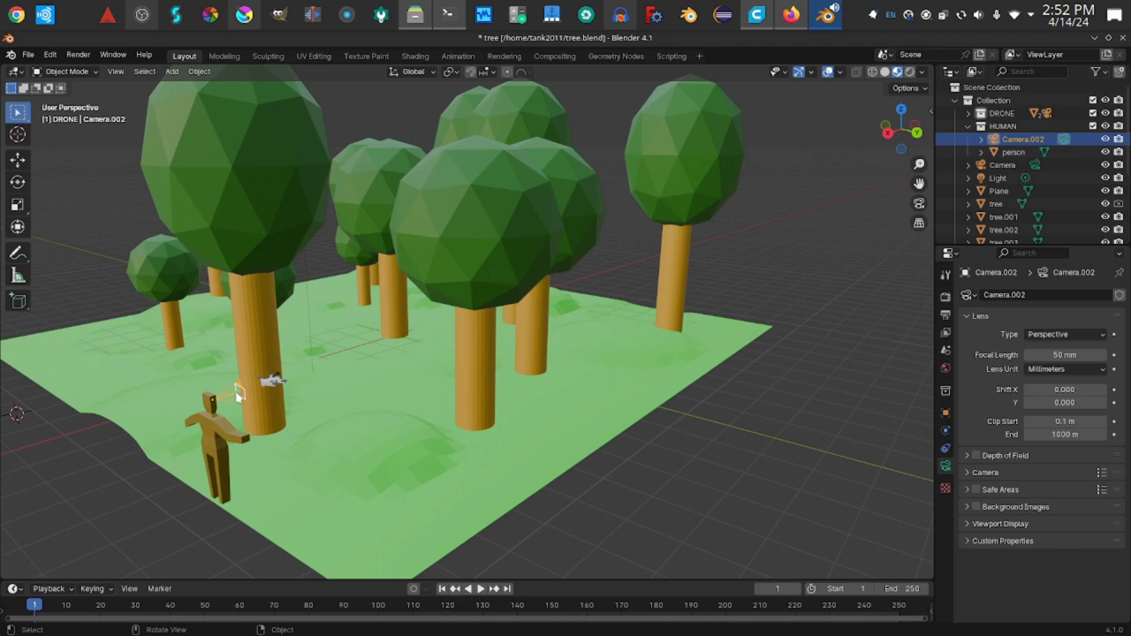
pyautogui.click(111, 74)
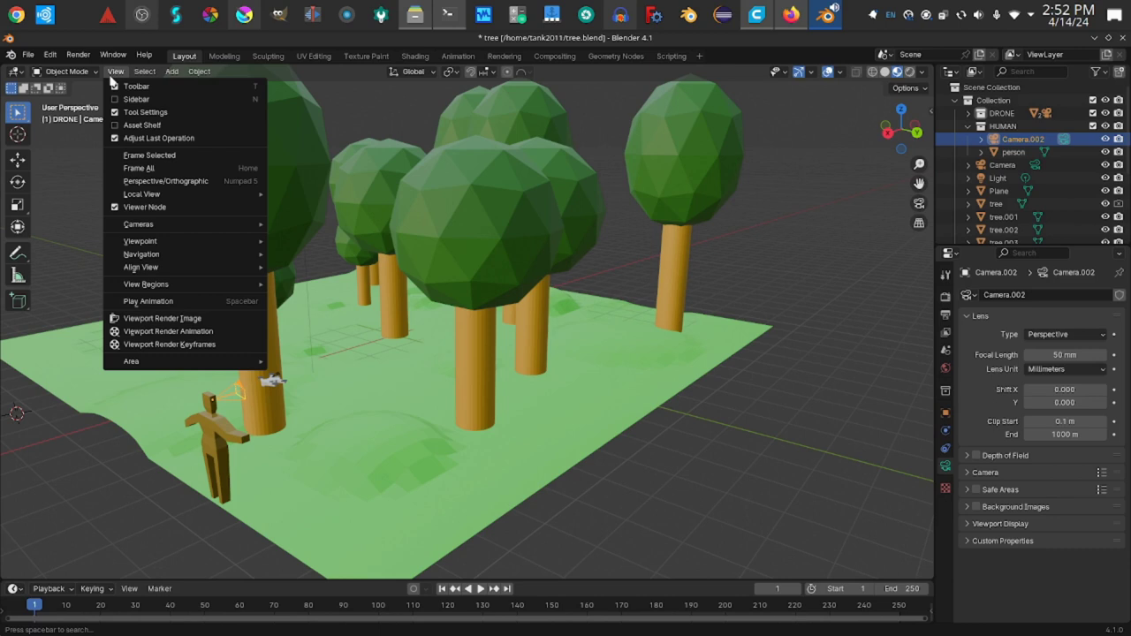
pyautogui.moveTo(164, 226)
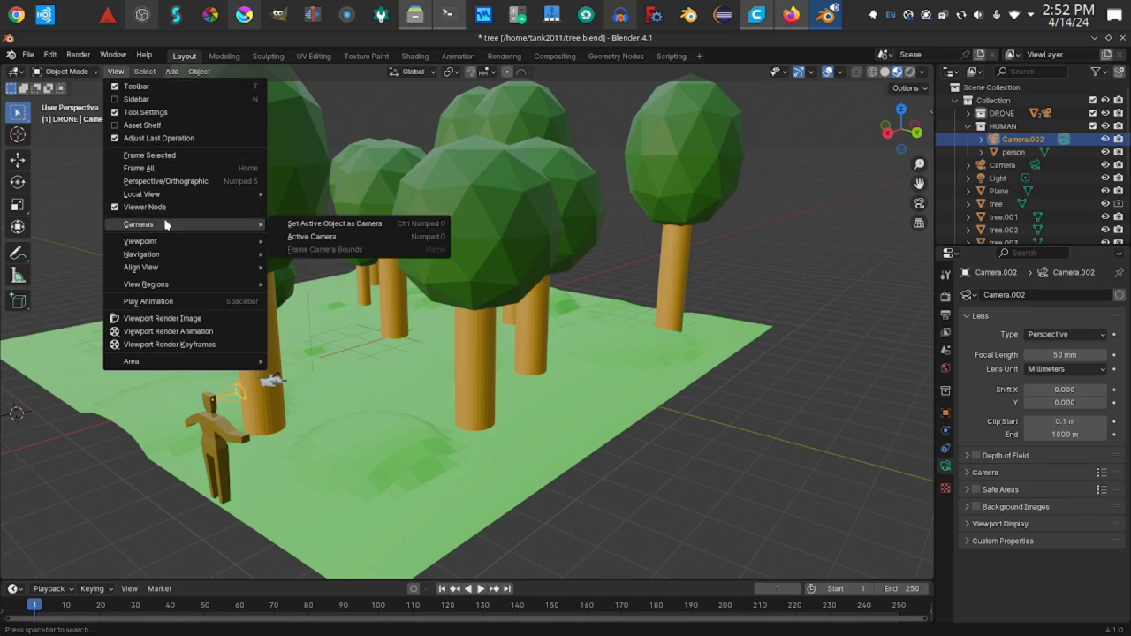
pyautogui.click(312, 224)
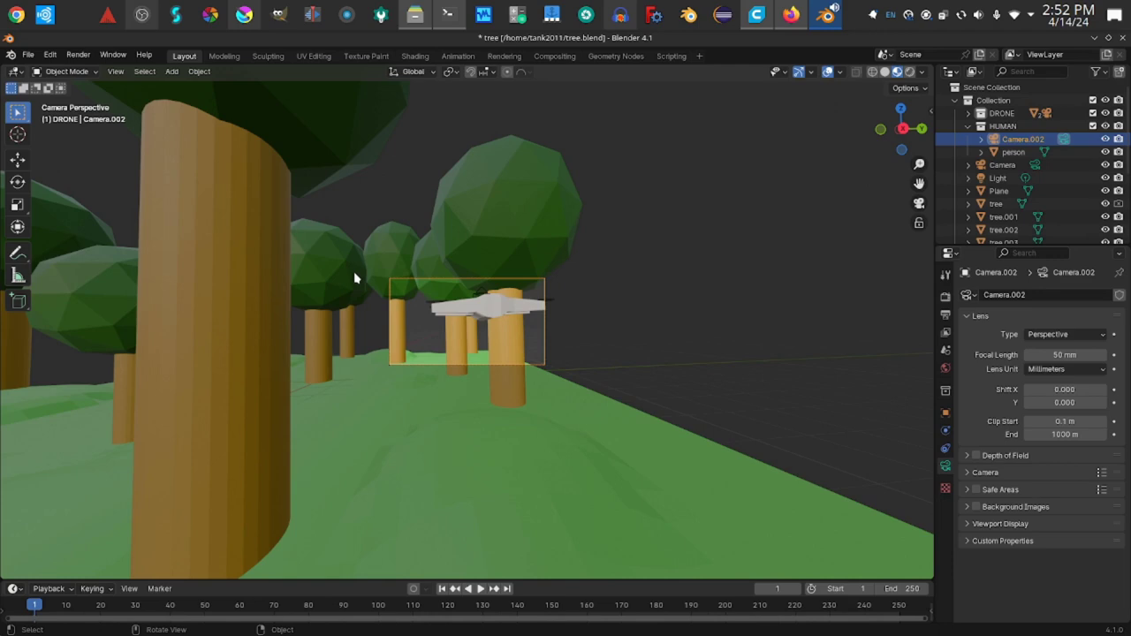
pyautogui.press('g')
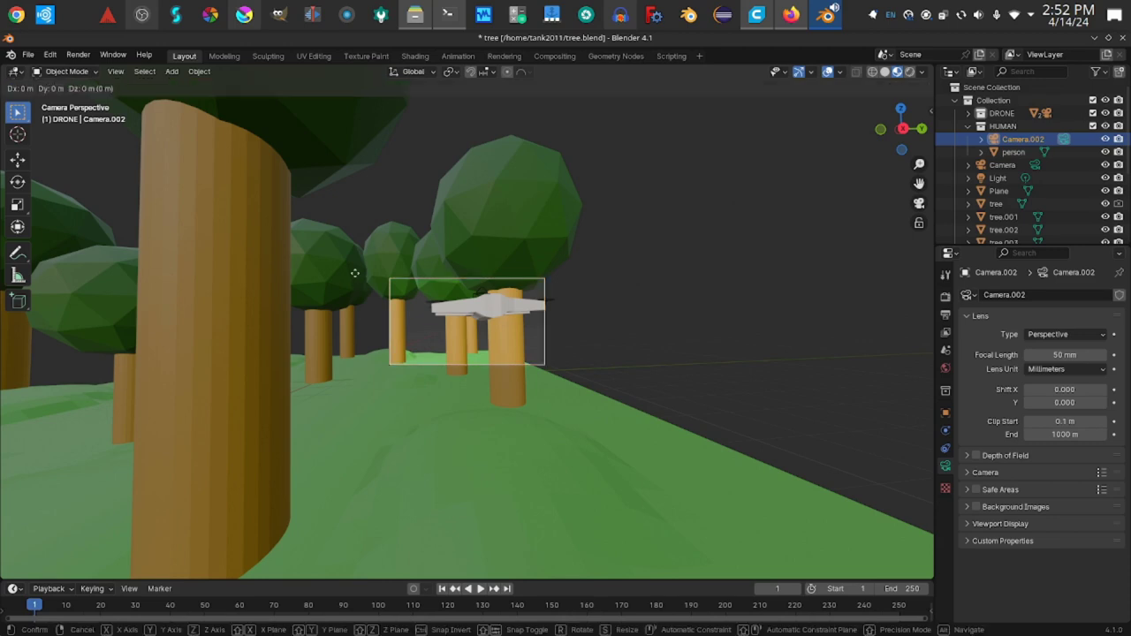
pyautogui.press('x')
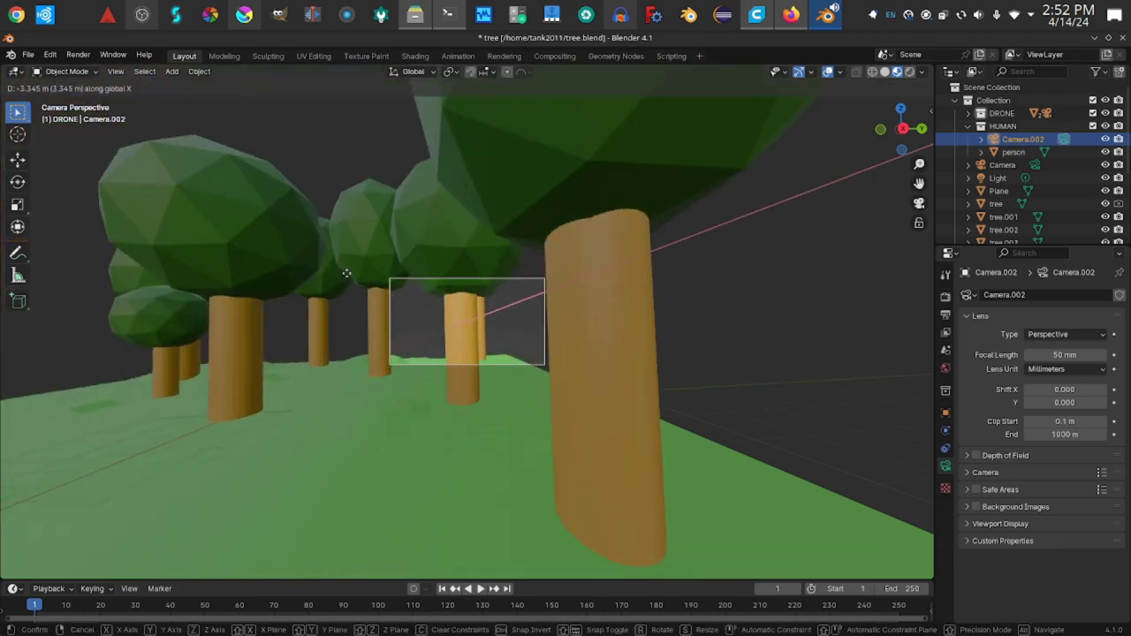
pyautogui.click(349, 281)
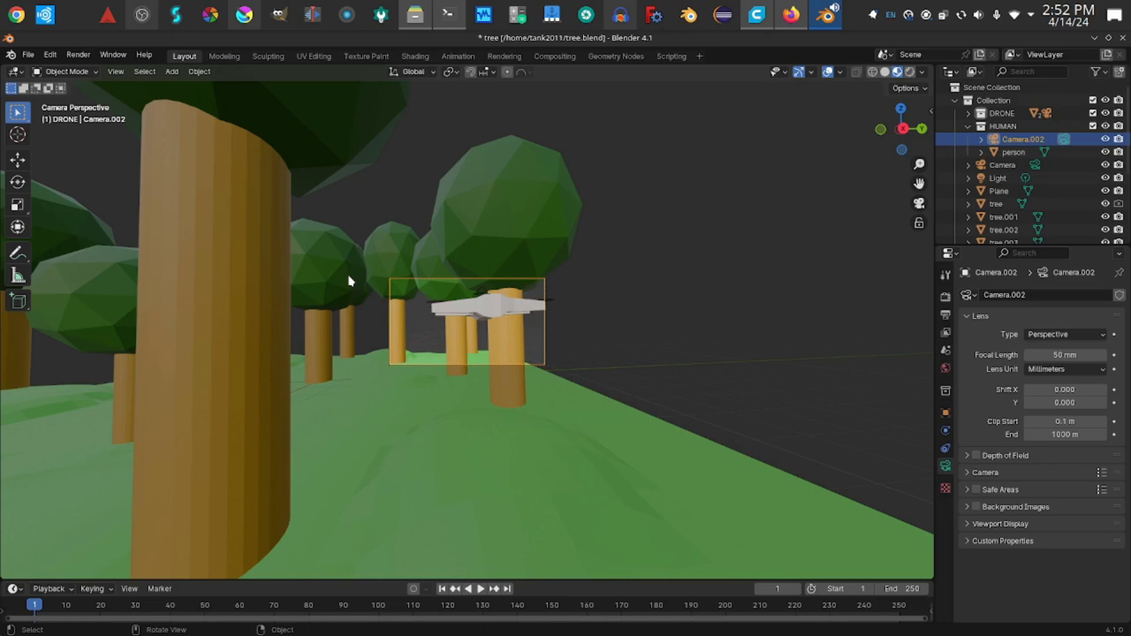
pyautogui.press('g')
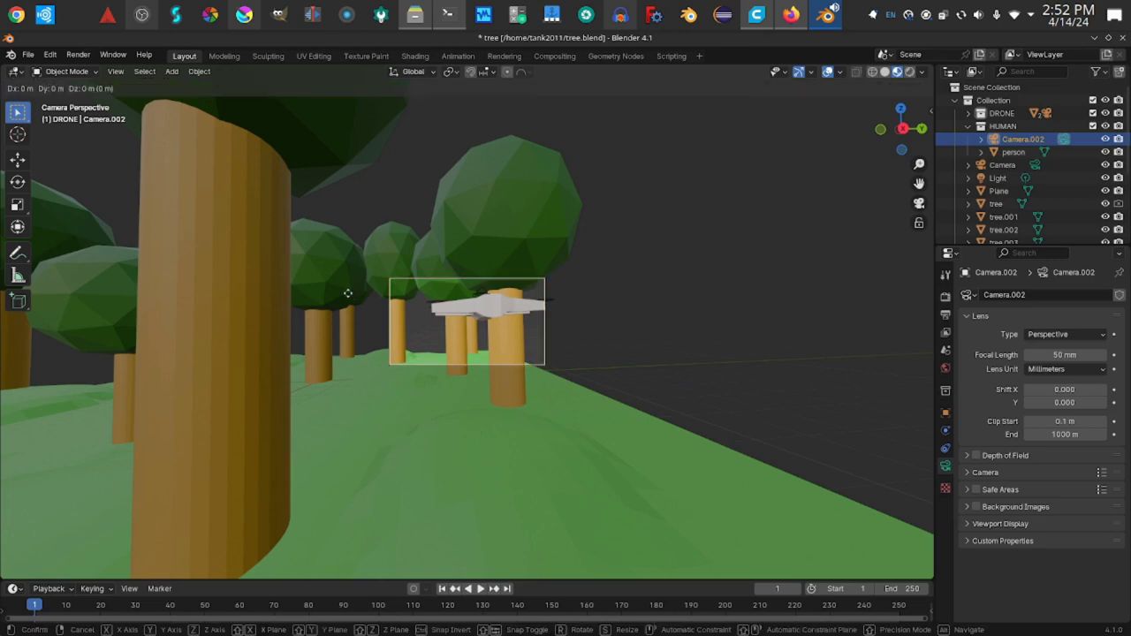
pyautogui.press('r')
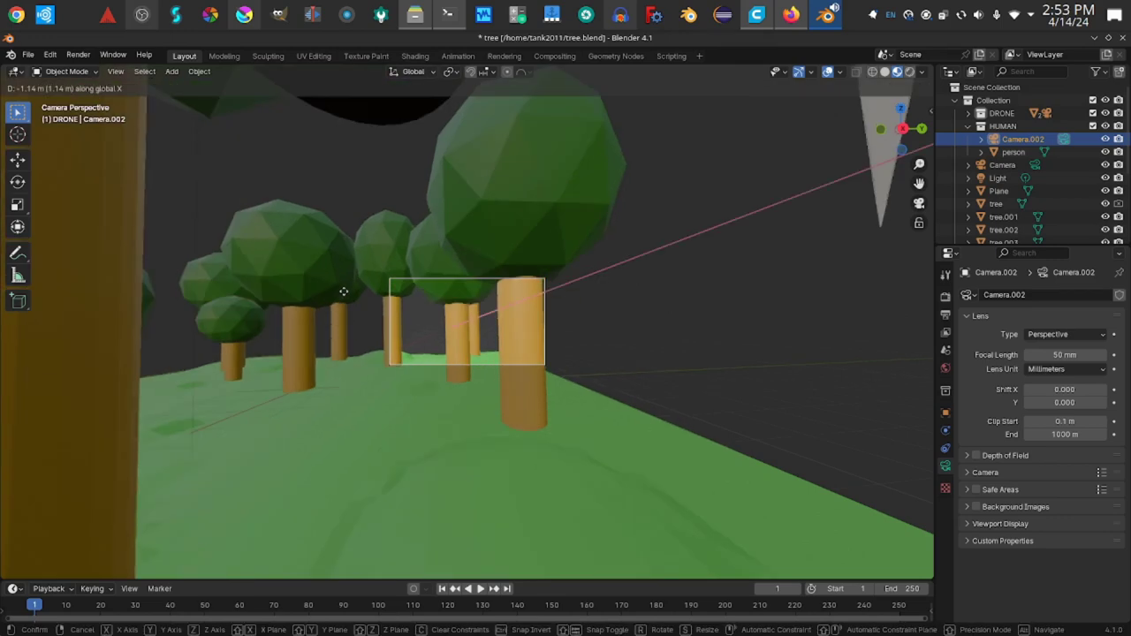
pyautogui.rightClick(343, 301)
# - Move Camera.002 about -3.5 m along the global Y axis
pyautogui.press('g')
pyautogui.press('y')
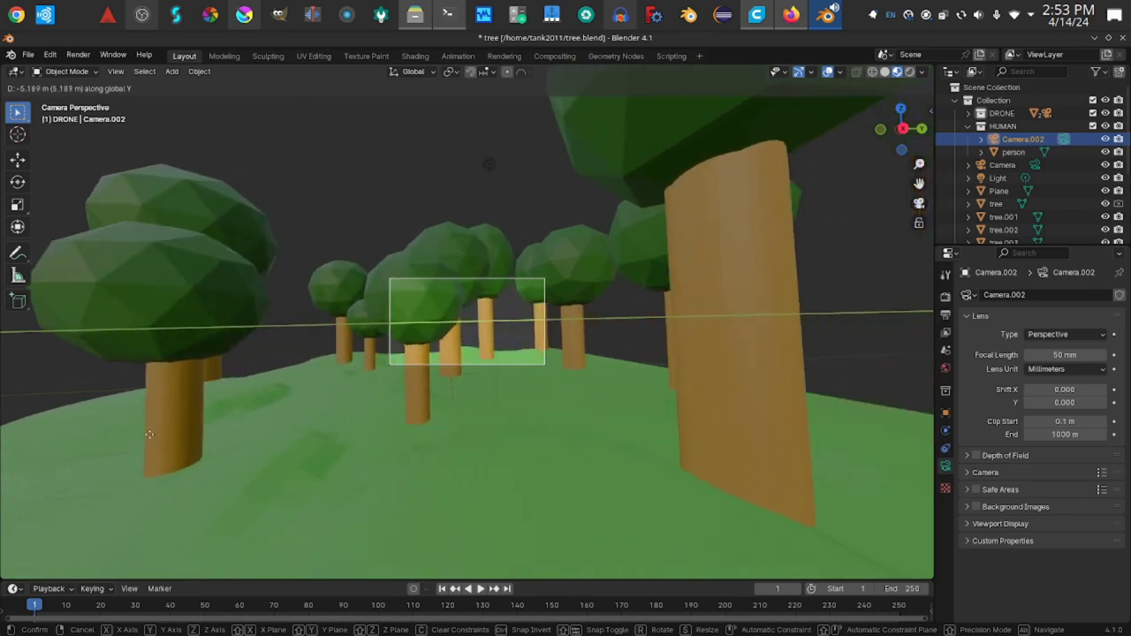
pyautogui.click(213, 446)
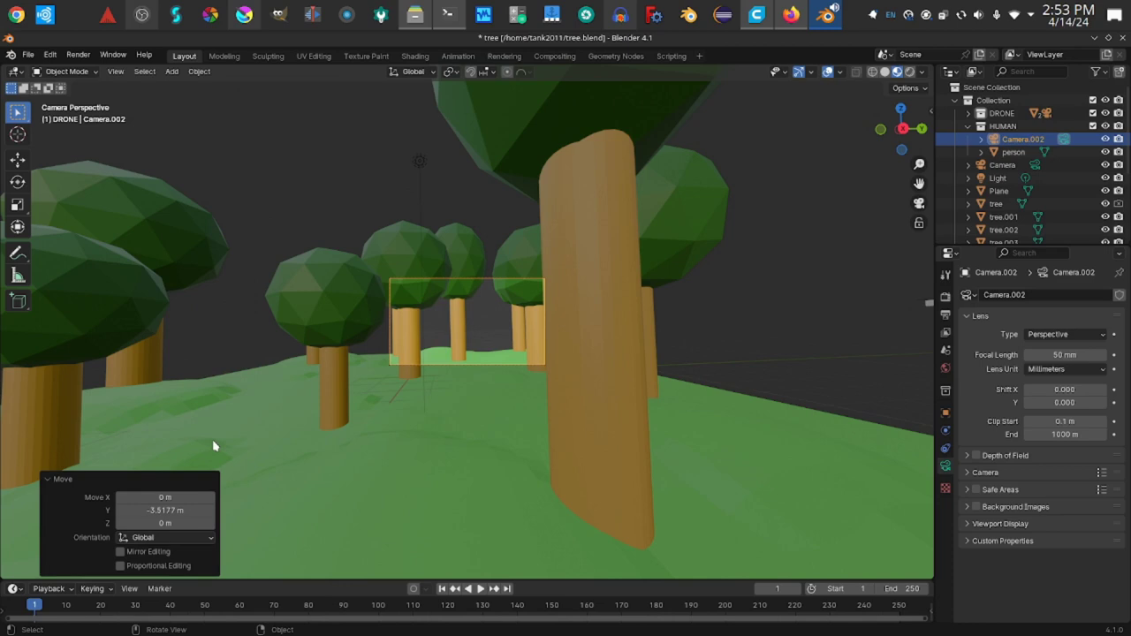
# - Select the drone's camera, Camera.001, and set it as the active scene camera
pyautogui.press('`')
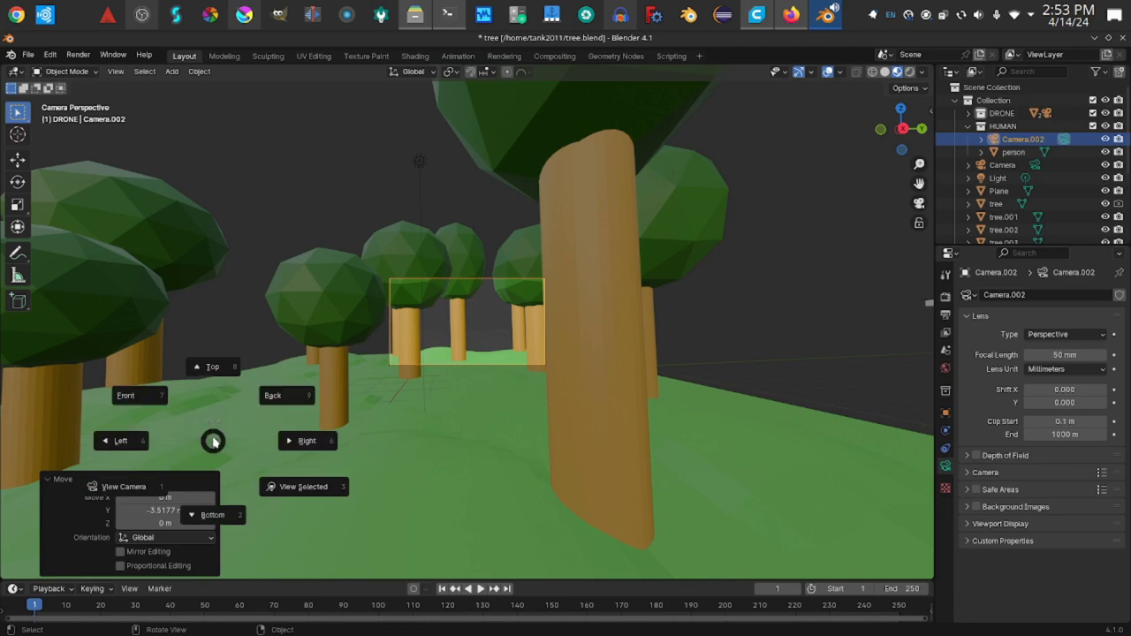
pyautogui.click(163, 415)
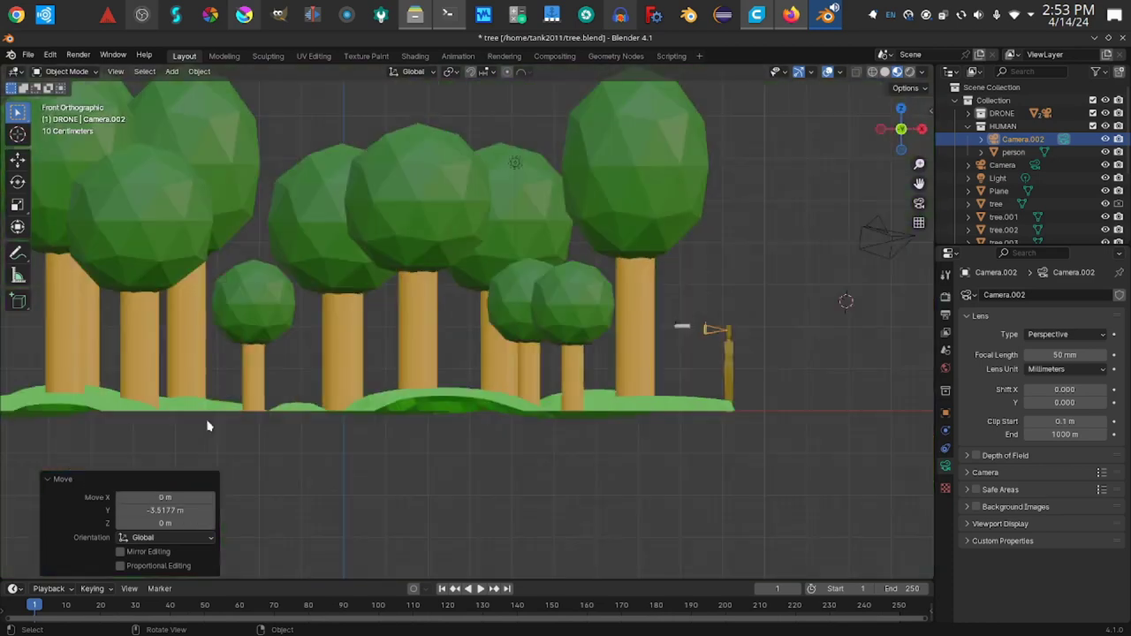
pyautogui.click(685, 328)
pyautogui.scroll(3, 686, 326)
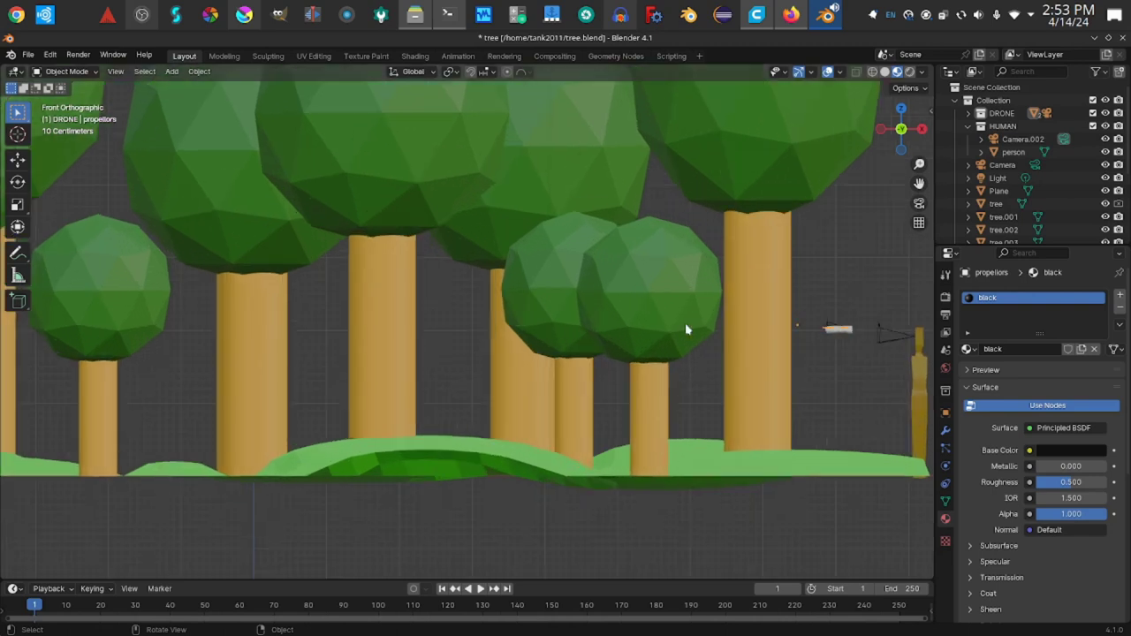
pyautogui.moveTo(796, 348); pyautogui.dragTo(691, 435, button='middle')
pyautogui.scroll(-2, 751, 376)
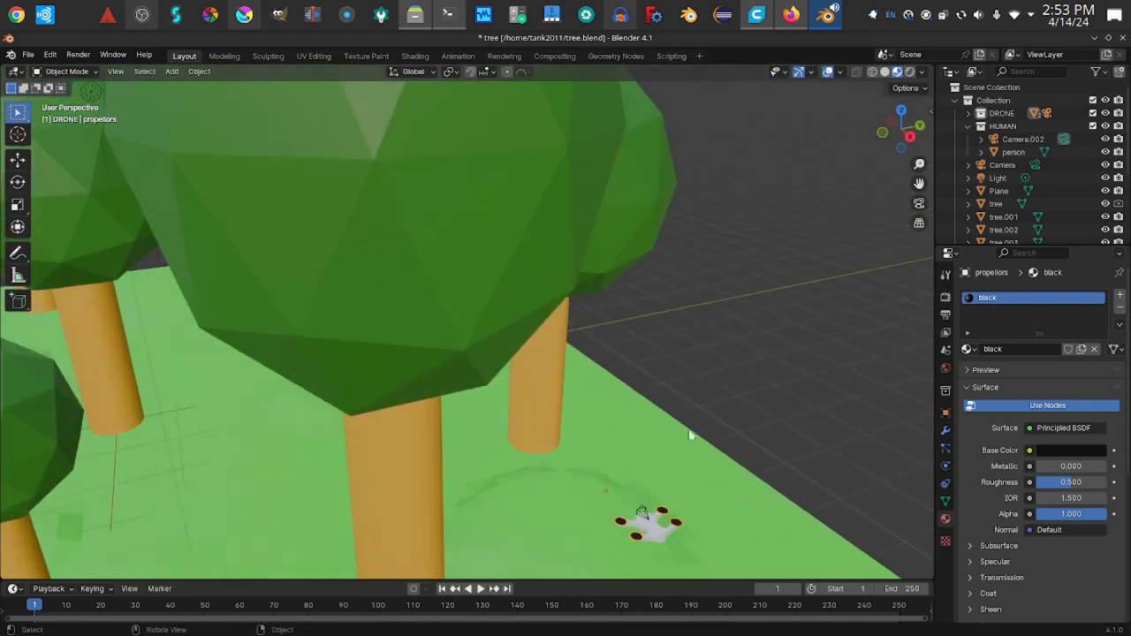
pyautogui.click(642, 514)
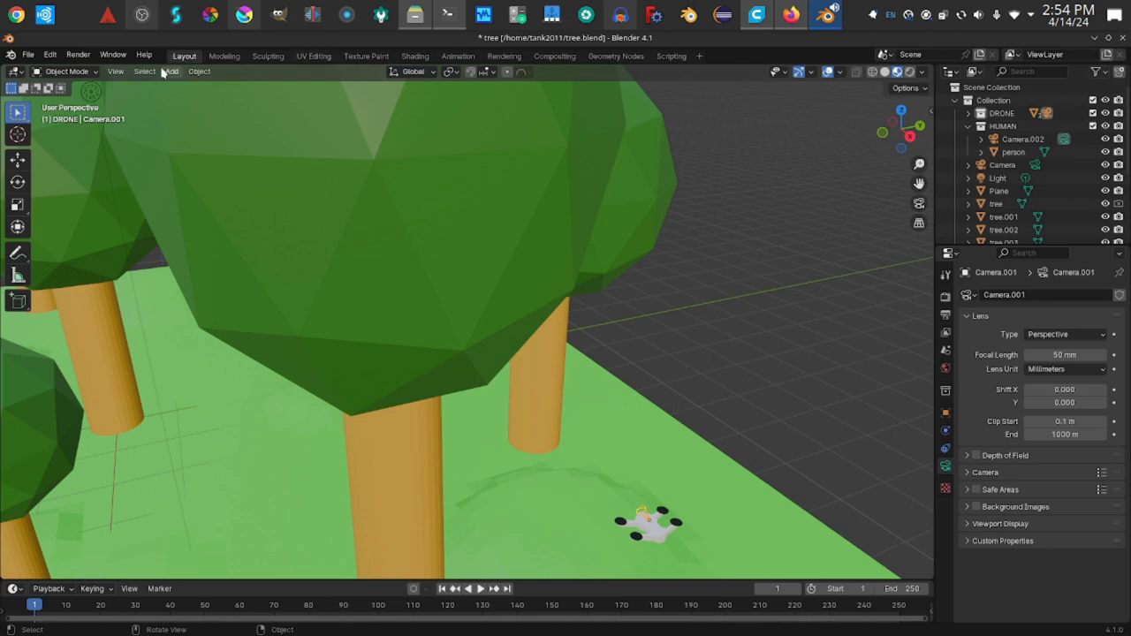
pyautogui.click(116, 72)
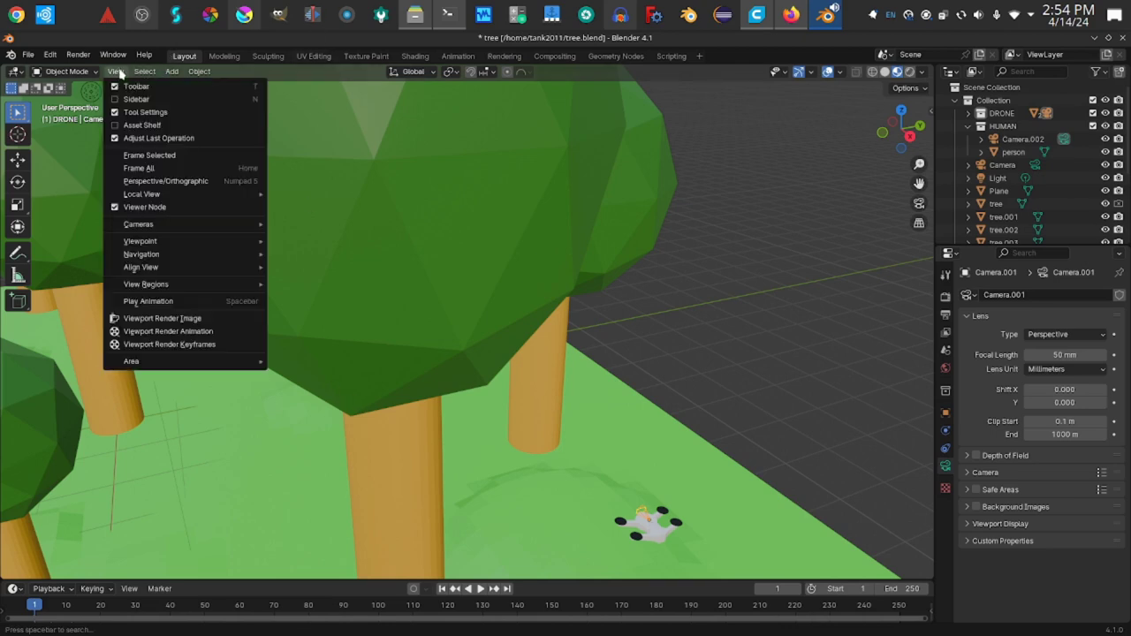
pyautogui.moveTo(172, 226)
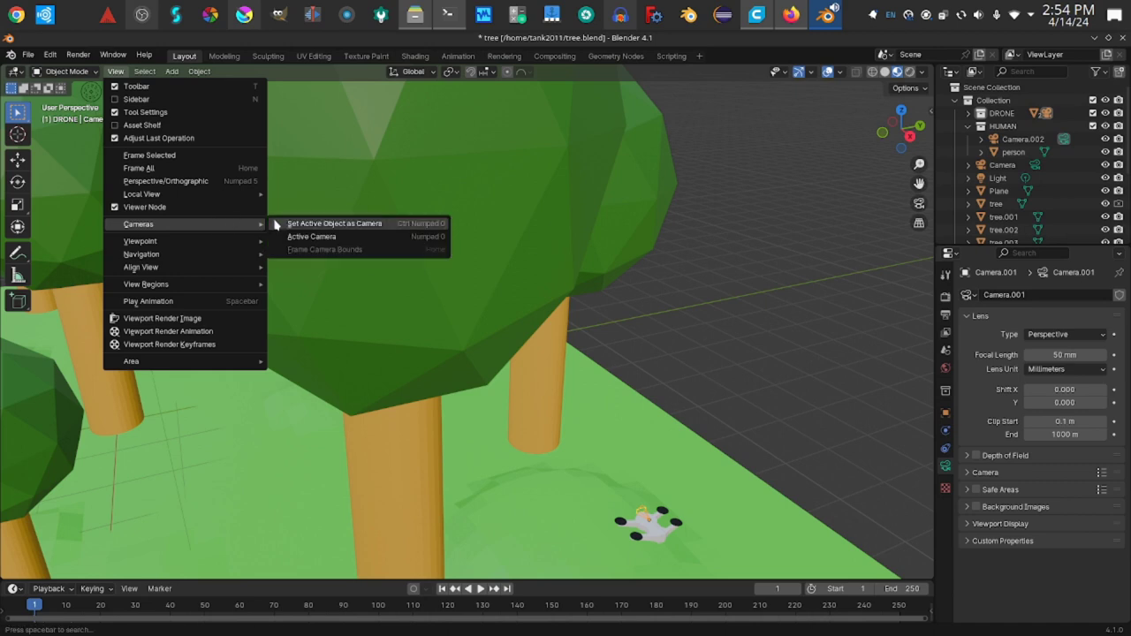
pyautogui.click(303, 226)
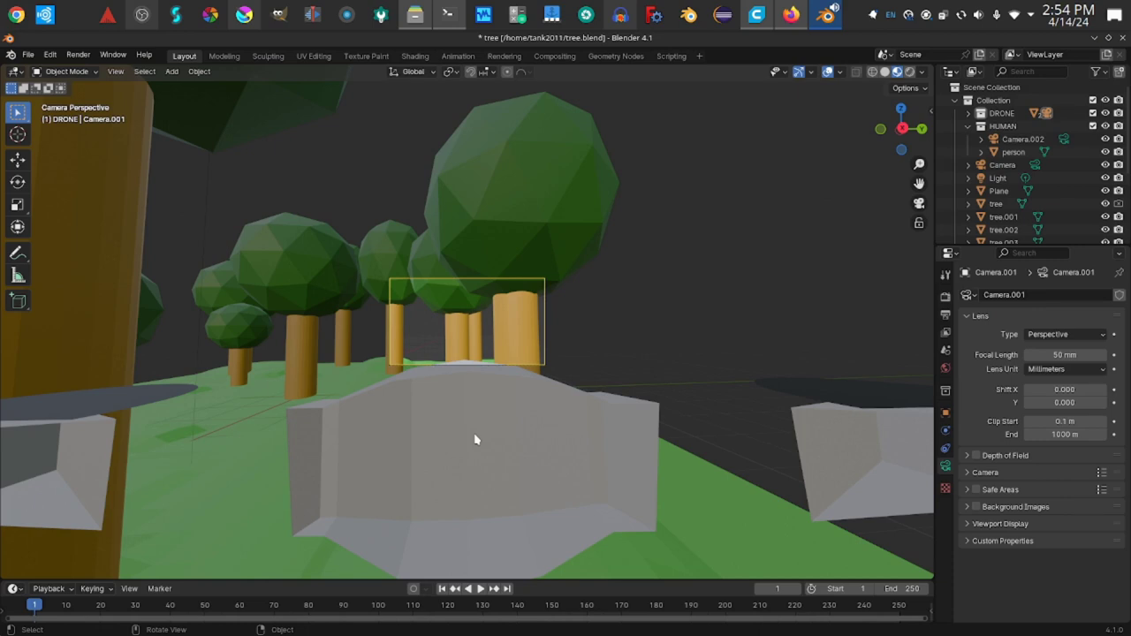
pyautogui.press('g')
pyautogui.press('x')
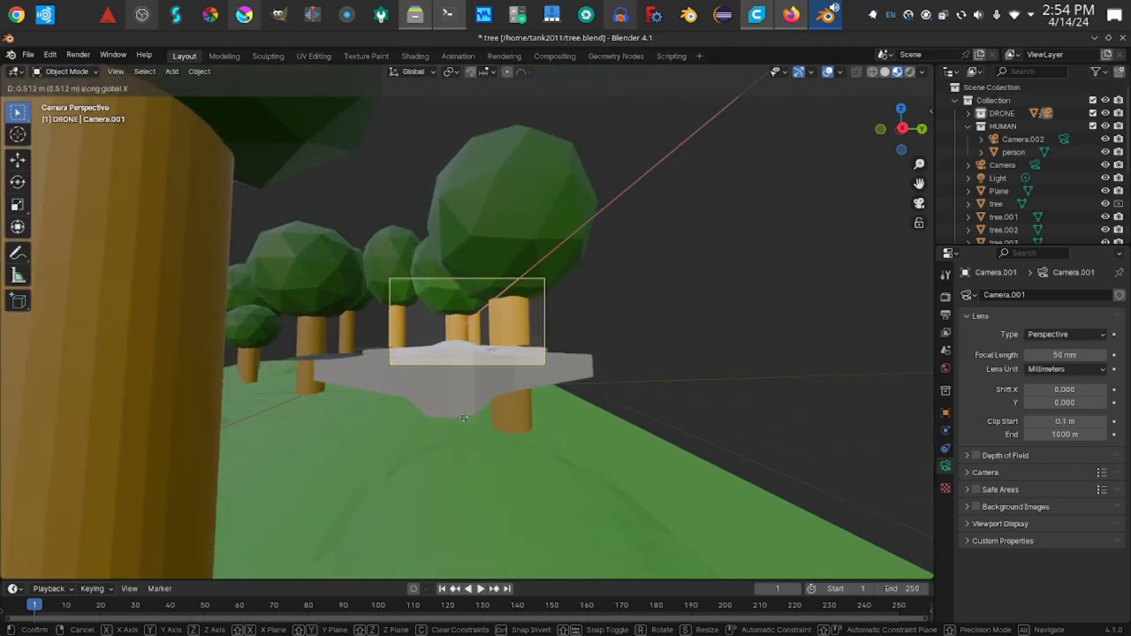
pyautogui.rightClick(462, 417)
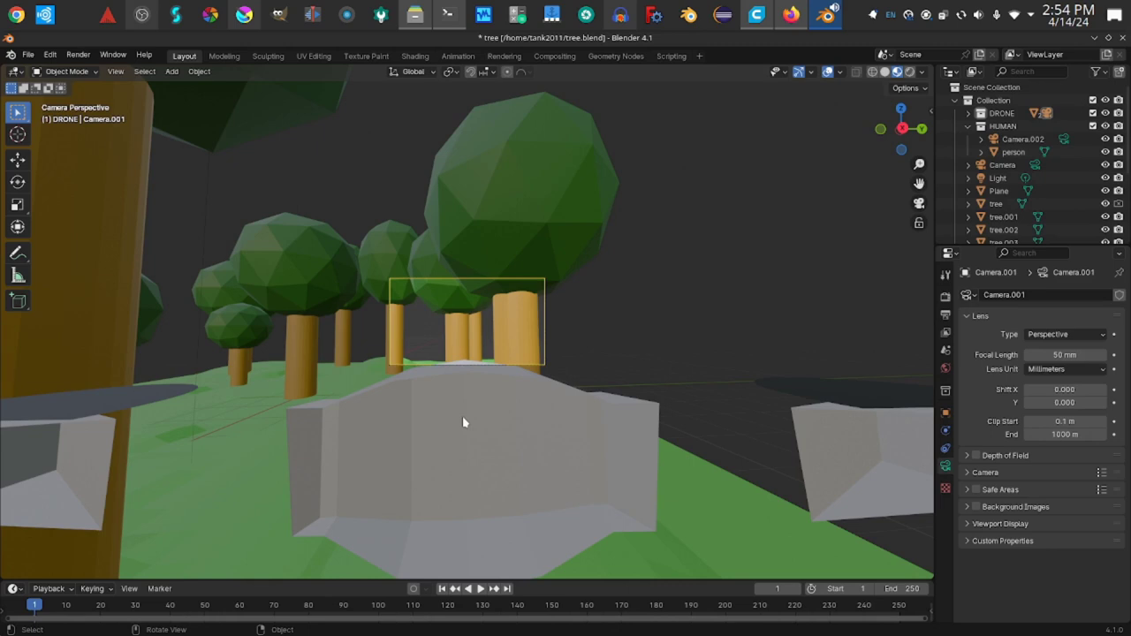
# - In the right orthographic view, annotate a freehand outline around the whole forest and a small circle between the two trunks near its edge
pyautogui.press('`')
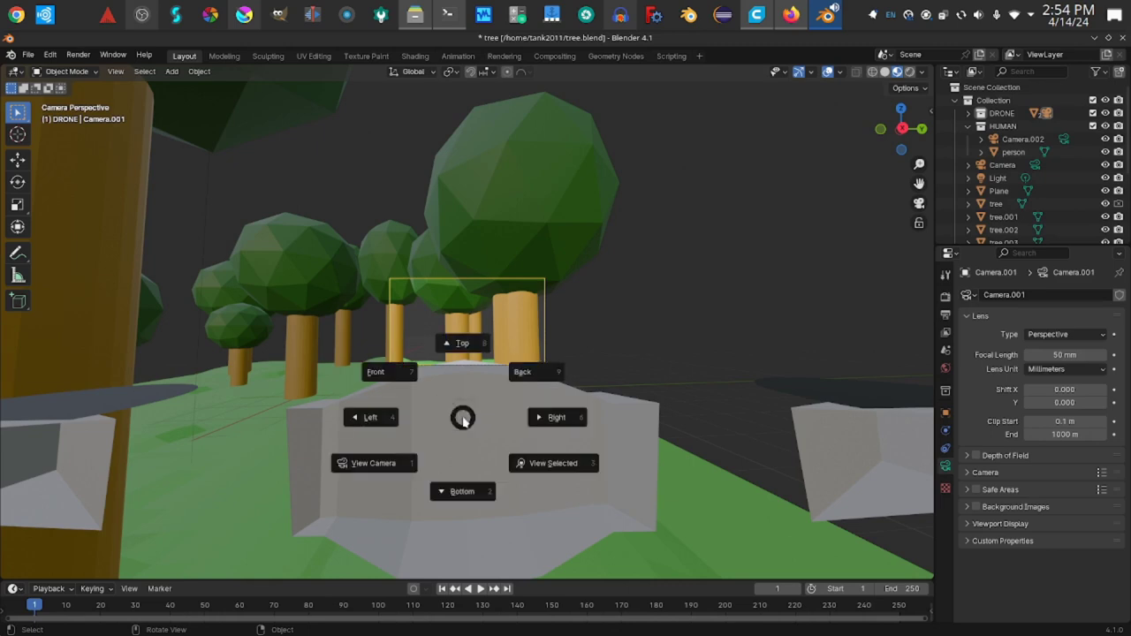
pyautogui.click(532, 418)
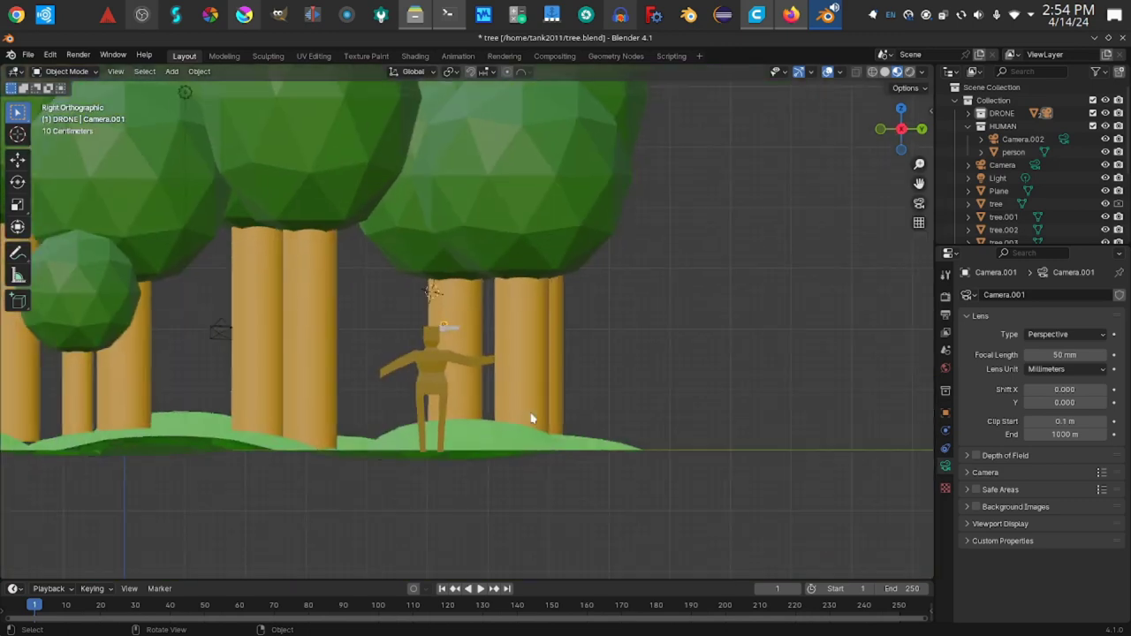
pyautogui.scroll(-2, 532, 417)
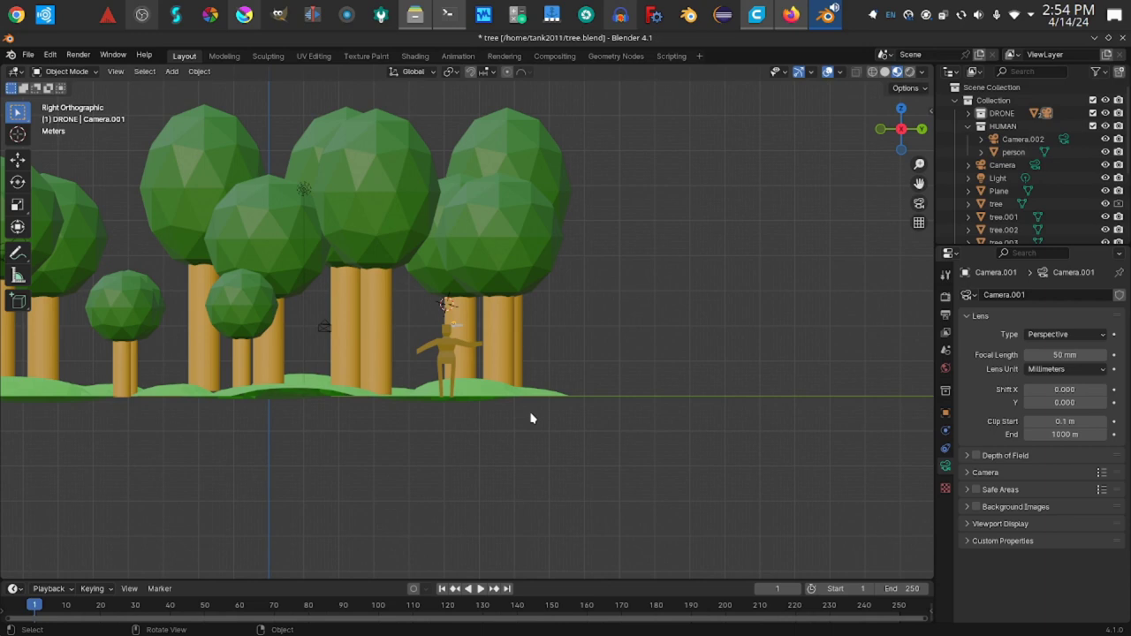
pyautogui.moveTo(920, 183); pyautogui.dragTo(1109, 224)
pyautogui.click(18, 253)
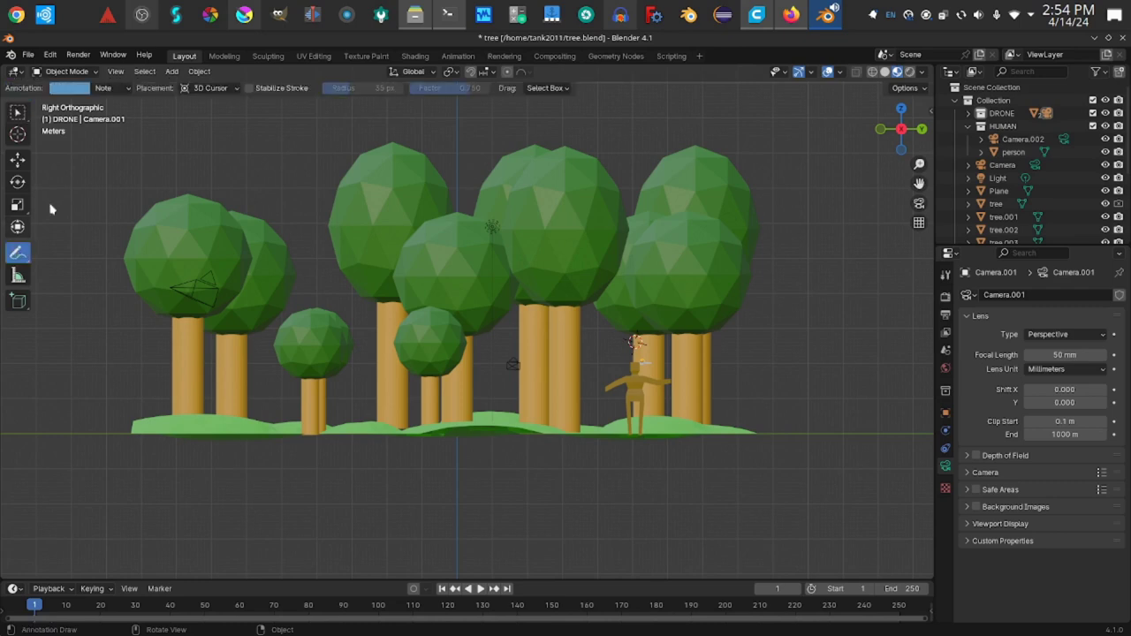
pyautogui.moveTo(86, 132)
pyautogui.mouseDown()
pyautogui.moveTo(111, 220)
pyautogui.moveTo(105, 292)
pyautogui.moveTo(131, 422)
pyautogui.moveTo(734, 434)
pyautogui.moveTo(804, 377)
pyautogui.moveTo(800, 182)
pyautogui.moveTo(770, 143)
pyautogui.moveTo(704, 122)
pyautogui.moveTo(513, 133)
pyautogui.moveTo(343, 121)
pyautogui.moveTo(84, 136)
pyautogui.mouseUp()
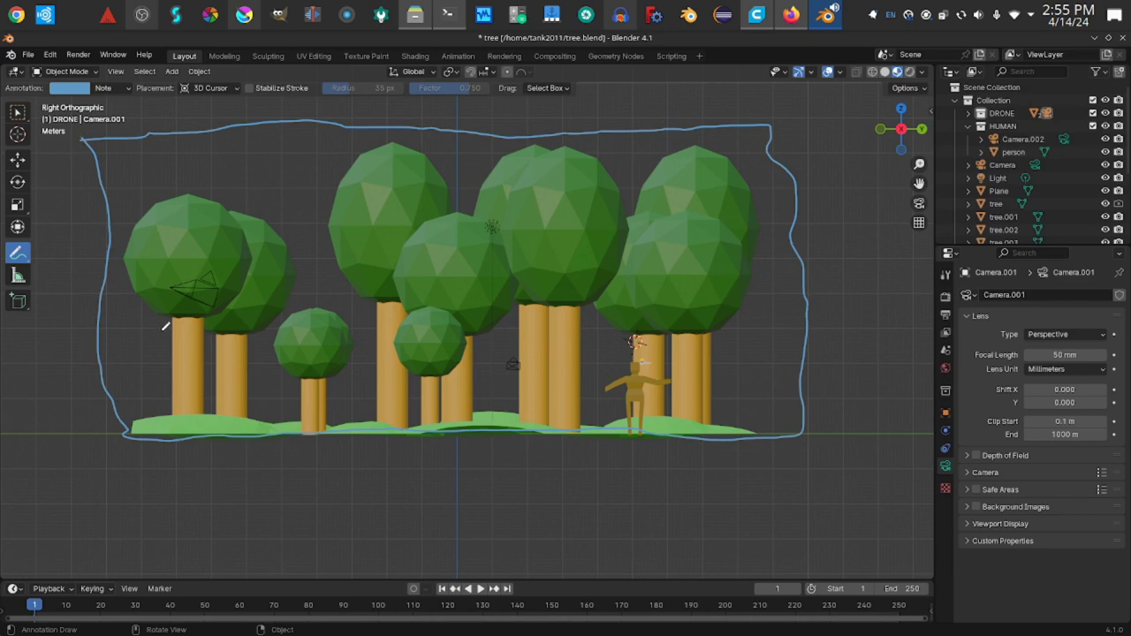
pyautogui.moveTo(207, 351)
pyautogui.mouseDown()
pyautogui.moveTo(196, 357)
pyautogui.moveTo(204, 374)
pyautogui.moveTo(226, 373)
pyautogui.moveTo(213, 346)
pyautogui.moveTo(200, 354)
pyautogui.mouseUp()
# - Annotate a vertical freehand line along the tall tree's trunk in the right orthographic view
pyautogui.moveTo(323, 423)
pyautogui.mouseDown(button='middle')
pyautogui.moveTo(323, 435)
pyautogui.moveTo(371, 417)
pyautogui.moveTo(399, 429)
pyautogui.moveTo(331, 409)
pyautogui.moveTo(285, 411)
pyautogui.moveTo(319, 408)
pyautogui.mouseUp(button='middle')
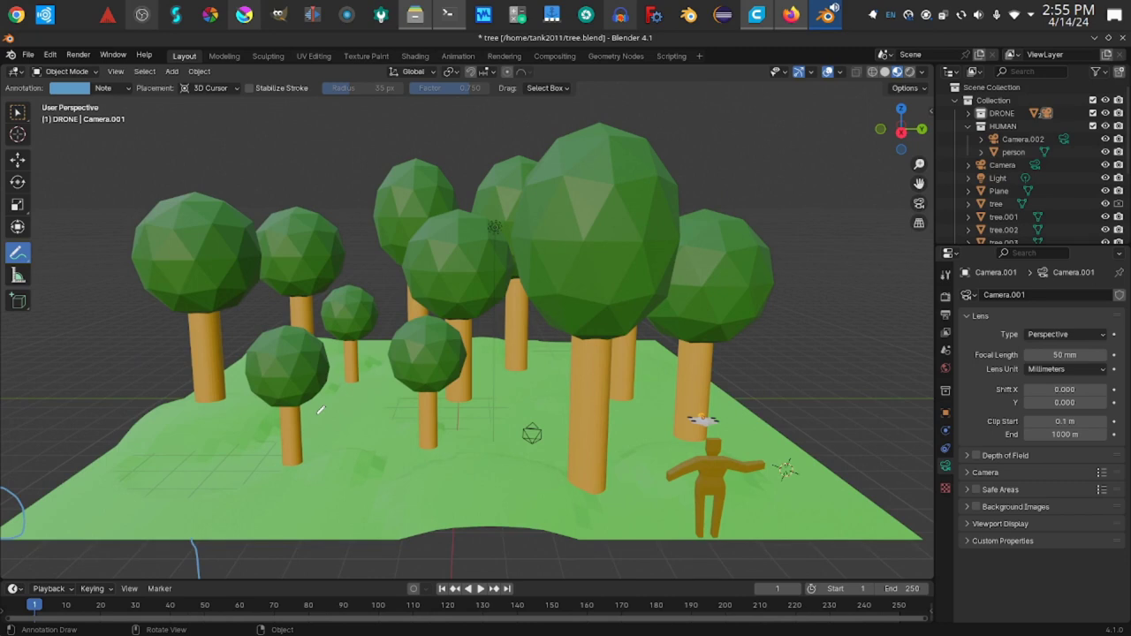
pyautogui.press('`')
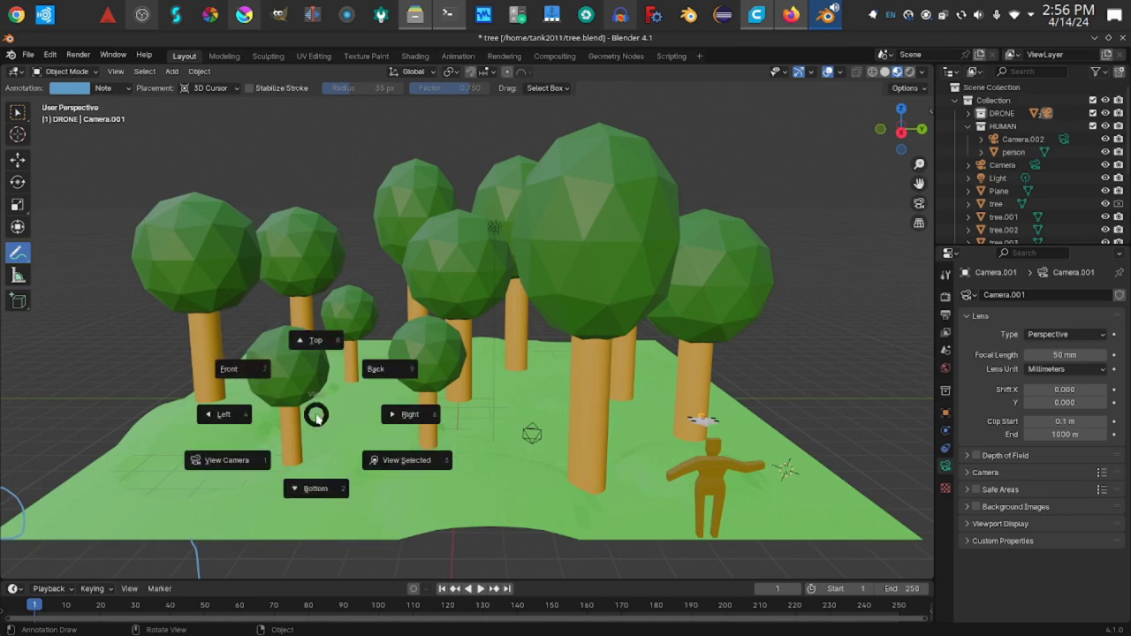
pyautogui.click(409, 411)
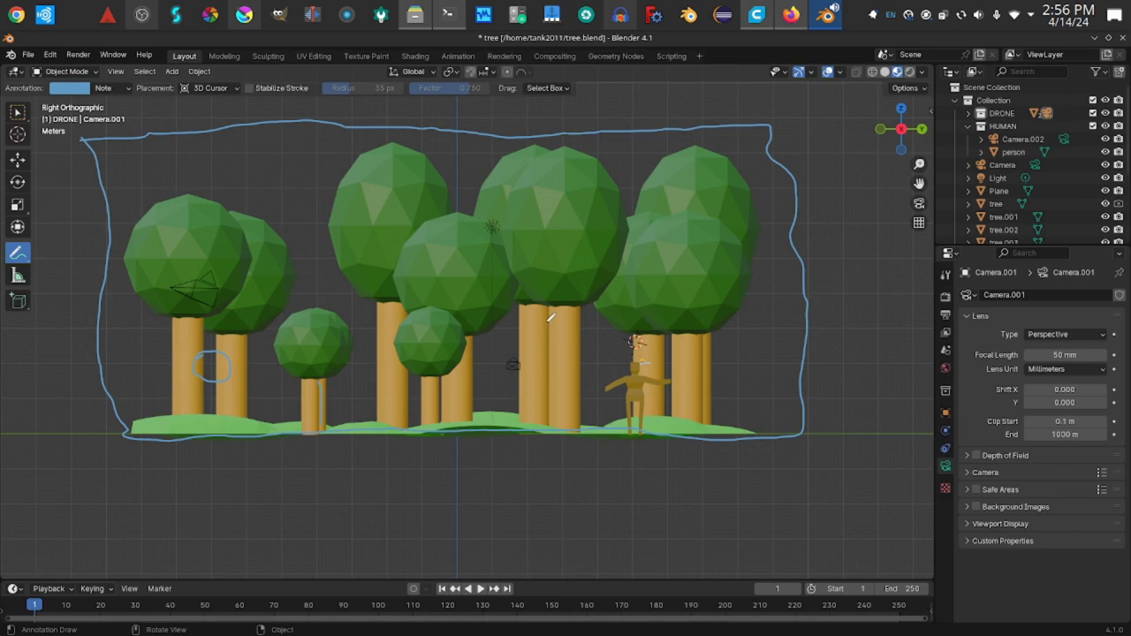
pyautogui.moveTo(550, 306); pyautogui.dragTo(550, 422)
pyautogui.rightClick(545, 350)
pyautogui.moveTo(625, 361)
pyautogui.mouseDown(button='middle')
pyautogui.moveTo(636, 356)
pyautogui.moveTo(608, 365)
pyautogui.mouseUp(button='middle')
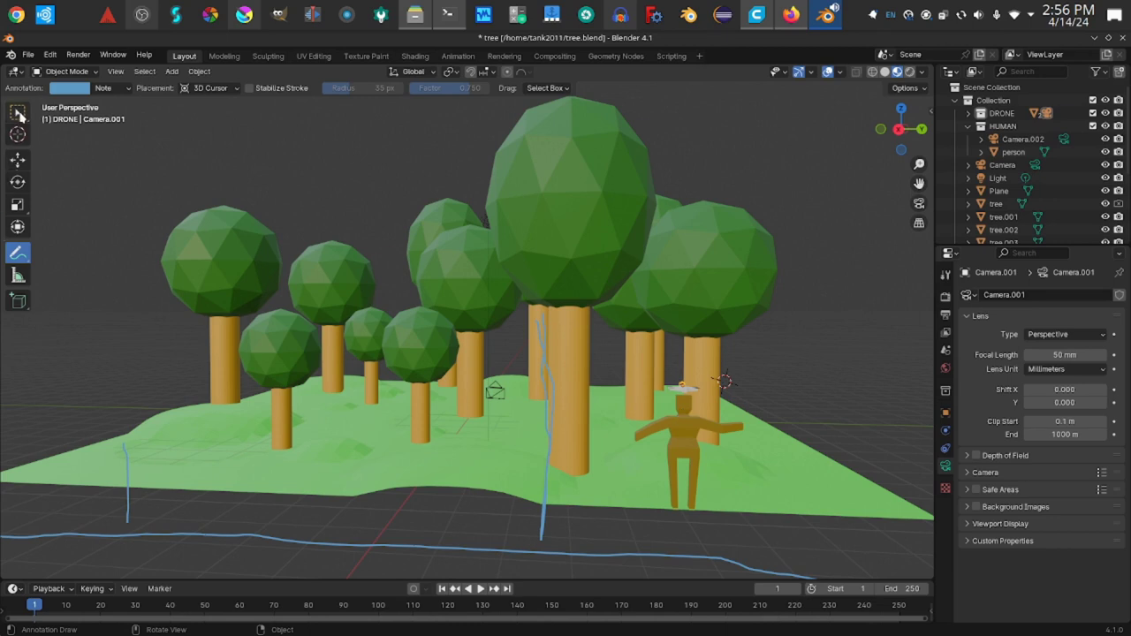
# - Leave annotation drawing for box selection and select the person figure
pyautogui.click(17, 112)
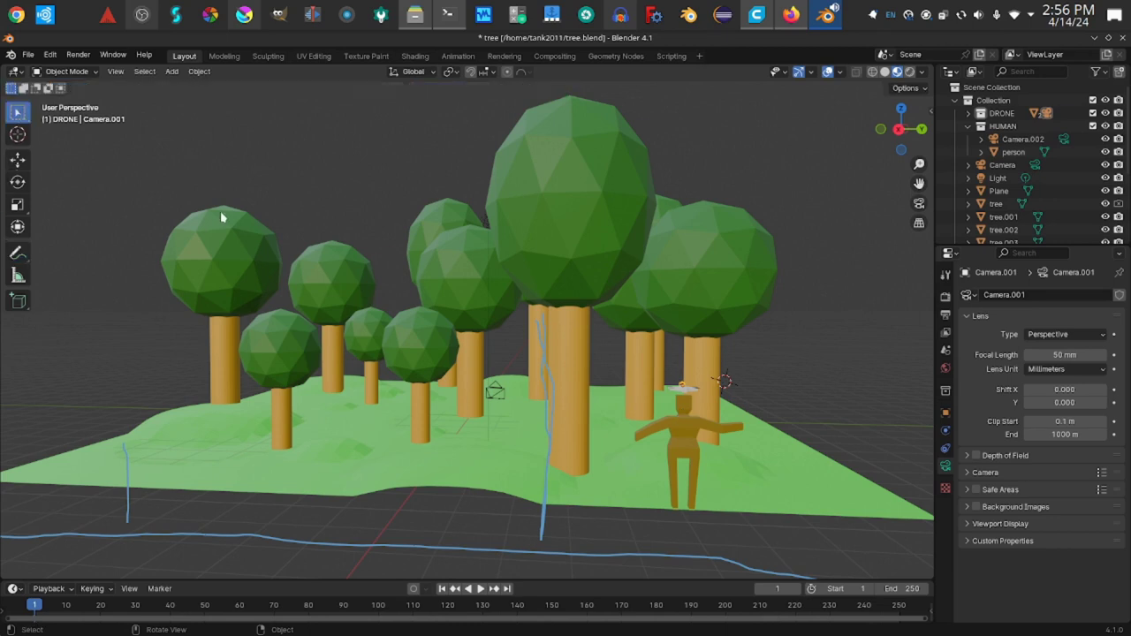
pyautogui.click(690, 437)
pyautogui.press('r')
pyautogui.press('z')
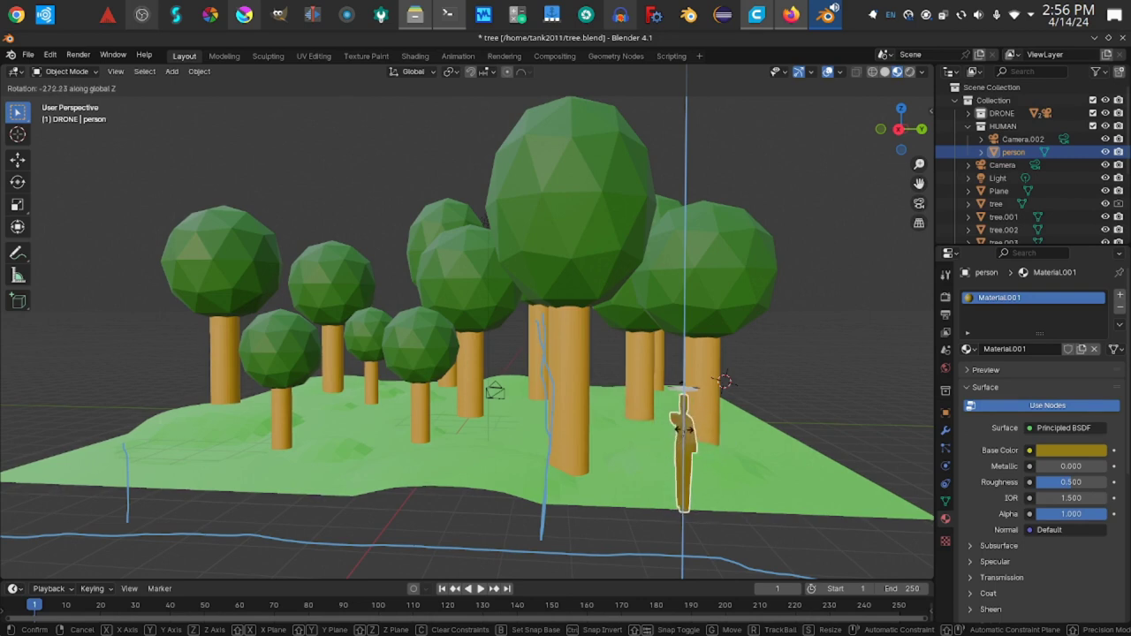
pyautogui.click(682, 433)
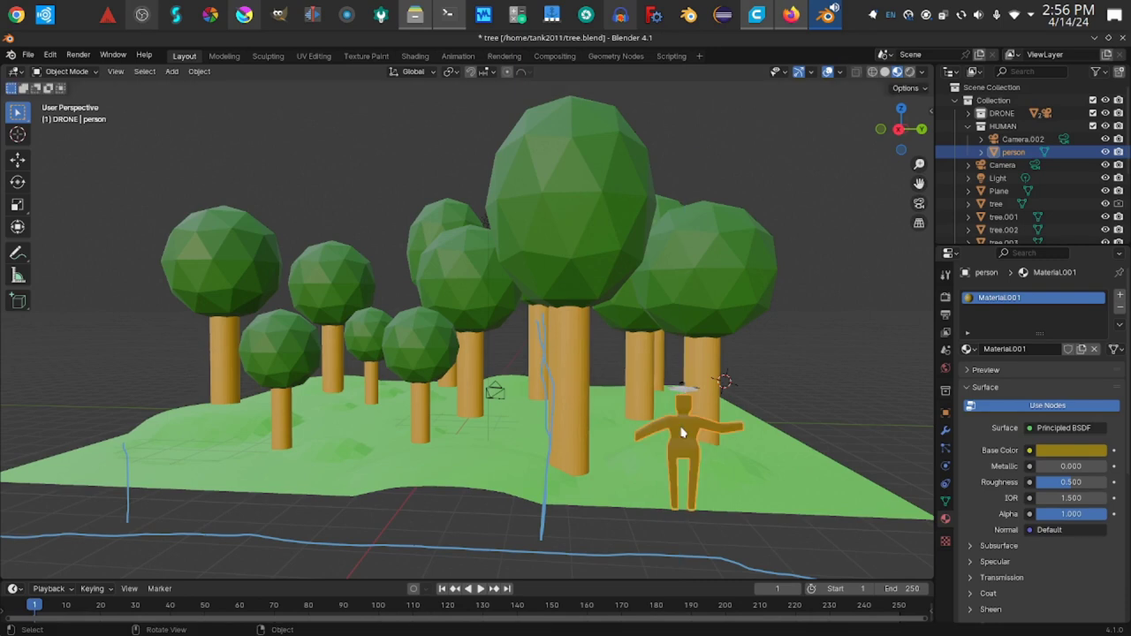
# - In the right orthographic view, annotate a small circle between the trunks behind the person and another beside the central small tree's trunk
pyautogui.press('`')
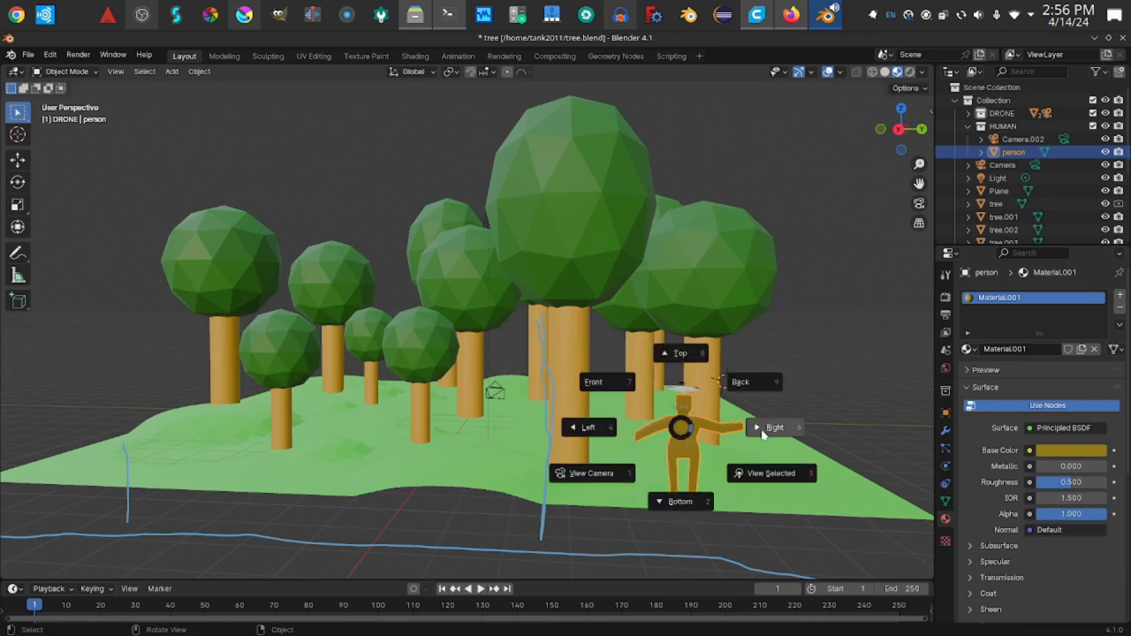
pyautogui.click(769, 432)
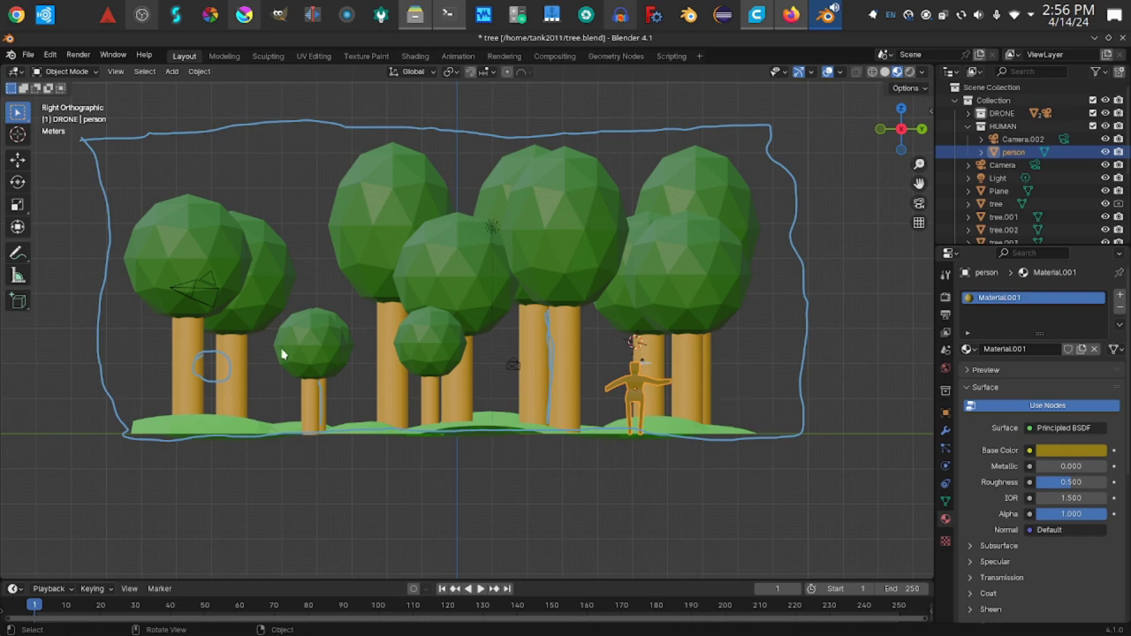
pyautogui.click(17, 252)
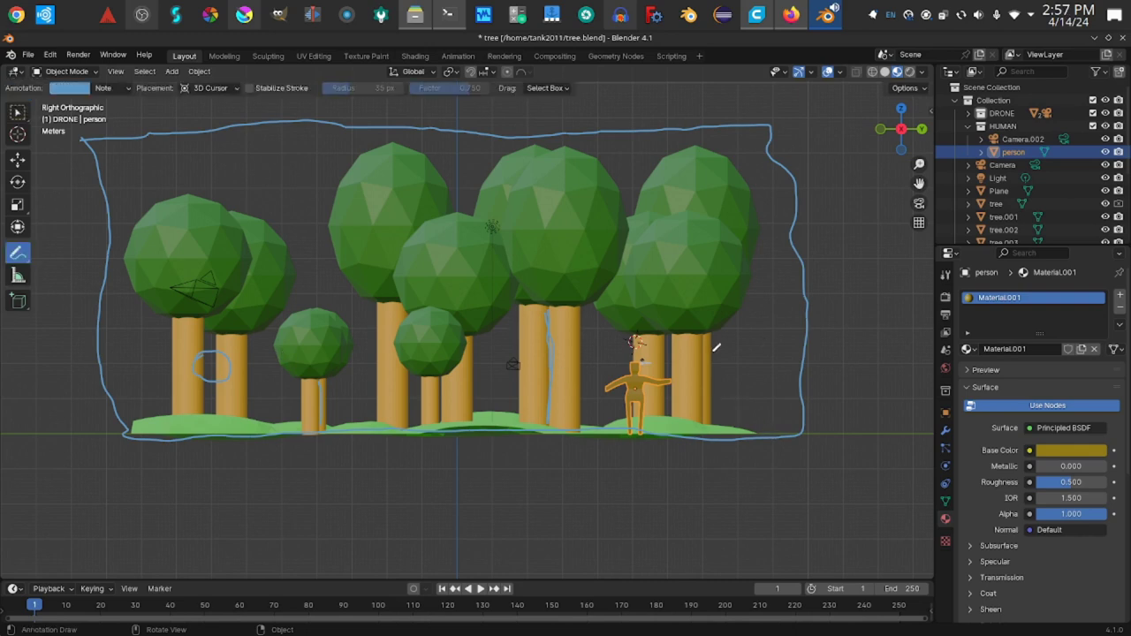
pyautogui.moveTo(677, 345)
pyautogui.mouseDown()
pyautogui.moveTo(659, 346)
pyautogui.moveTo(659, 358)
pyautogui.moveTo(681, 350)
pyautogui.mouseUp()
pyautogui.moveTo(429, 388)
pyautogui.mouseDown()
pyautogui.moveTo(403, 381)
pyautogui.moveTo(401, 393)
pyautogui.moveTo(434, 389)
pyautogui.mouseUp()
# - Handwrite the annotations "Phone/RC" and "2 Dim" below the forest in the right orthographic view
pyautogui.moveTo(170, 467)
pyautogui.mouseDown()
pyautogui.moveTo(201, 486)
pyautogui.moveTo(202, 500)
pyautogui.moveTo(214, 486)
pyautogui.moveTo(234, 487)
pyautogui.moveTo(235, 498)
pyautogui.moveTo(254, 484)
pyautogui.moveTo(271, 503)
pyautogui.moveTo(296, 494)
pyautogui.moveTo(285, 489)
pyautogui.moveTo(287, 504)
pyautogui.moveTo(332, 493)
pyautogui.moveTo(320, 520)
pyautogui.mouseUp()
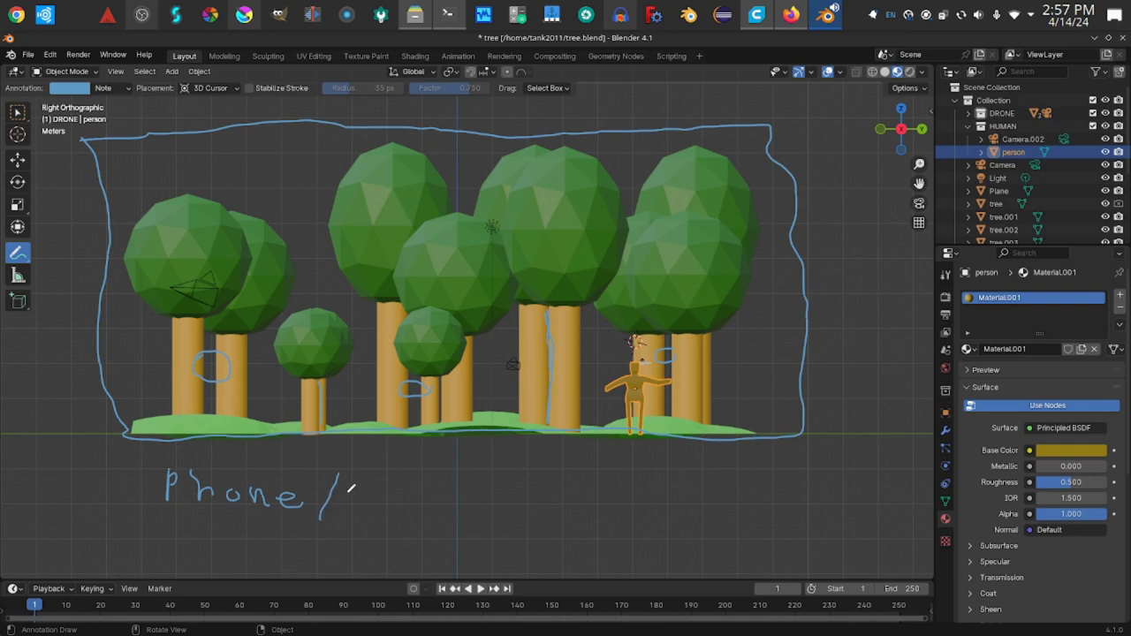
pyautogui.moveTo(351, 484)
pyautogui.mouseDown()
pyautogui.moveTo(351, 510)
pyautogui.moveTo(353, 496)
pyautogui.moveTo(366, 508)
pyautogui.moveTo(378, 493)
pyautogui.moveTo(387, 506)
pyautogui.moveTo(412, 503)
pyautogui.mouseUp()
pyautogui.moveTo(475, 452)
pyautogui.mouseDown()
pyautogui.moveTo(468, 492)
pyautogui.moveTo(506, 486)
pyautogui.mouseUp()
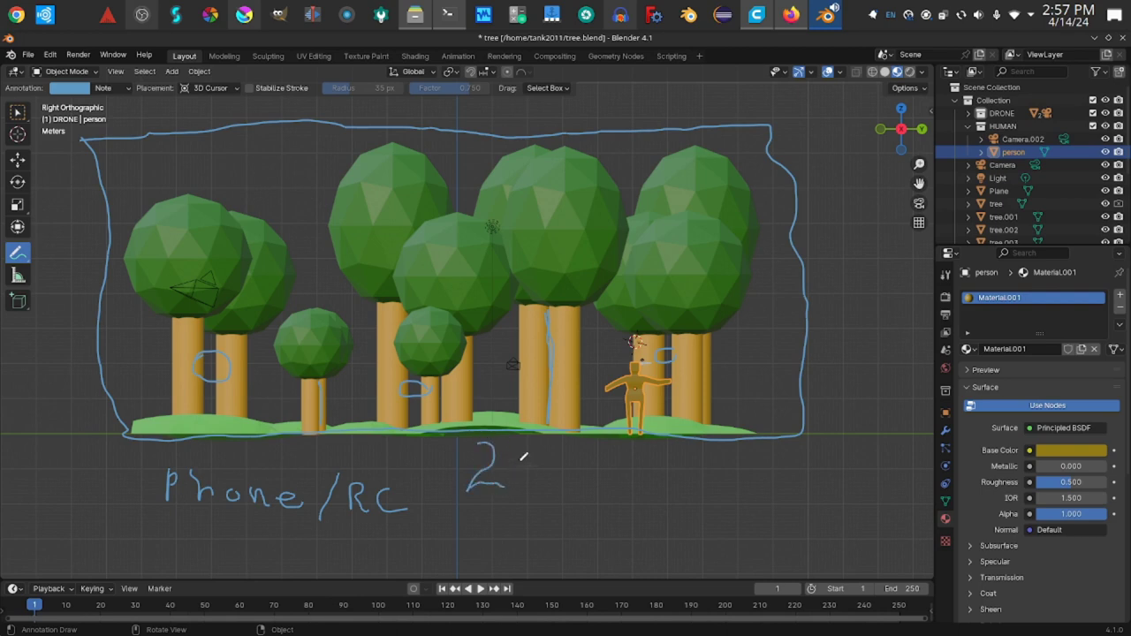
pyautogui.moveTo(529, 446)
pyautogui.mouseDown()
pyautogui.moveTo(527, 484)
pyautogui.moveTo(549, 456)
pyautogui.moveTo(532, 480)
pyautogui.moveTo(594, 475)
pyautogui.moveTo(625, 496)
pyautogui.mouseUp()
pyautogui.click(564, 455)
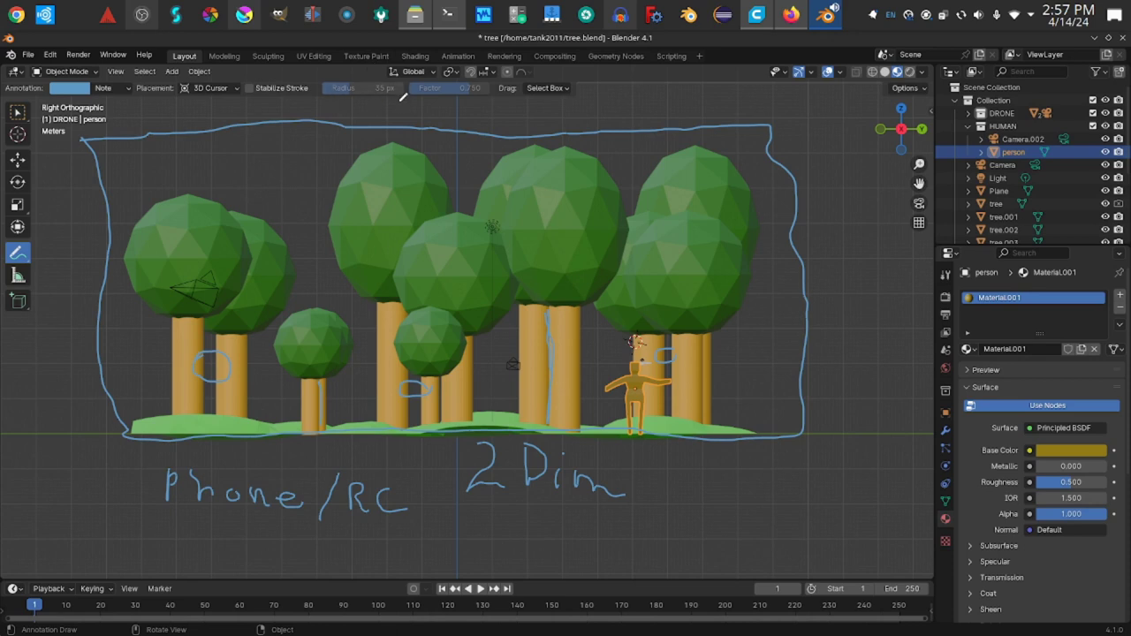
# - Annotate "L" above the forest outline, "W" beside it, and crossed-out letters "h" and "D" below it
pyautogui.moveTo(571, 102)
pyautogui.mouseDown()
pyautogui.moveTo(585, 124)
pyautogui.moveTo(605, 121)
pyautogui.mouseUp()
pyautogui.moveTo(829, 248)
pyautogui.mouseDown()
pyautogui.moveTo(835, 266)
pyautogui.moveTo(876, 257)
pyautogui.moveTo(879, 237)
pyautogui.mouseUp()
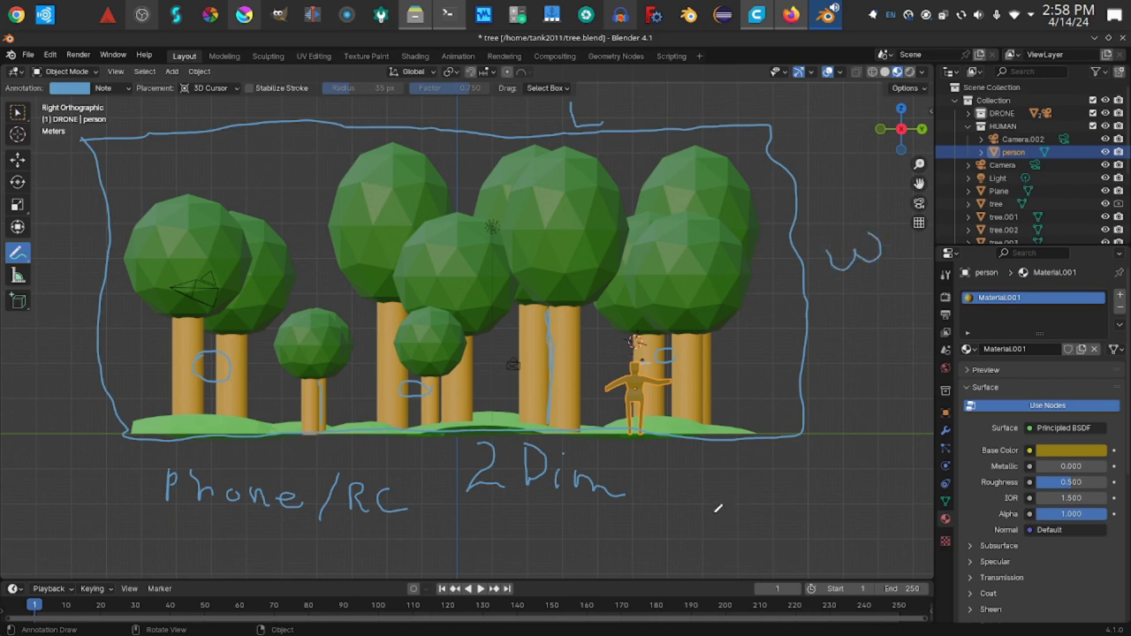
pyautogui.moveTo(689, 501)
pyautogui.mouseDown()
pyautogui.moveTo(686, 534)
pyautogui.moveTo(701, 520)
pyautogui.moveTo(707, 535)
pyautogui.mouseUp()
pyautogui.moveTo(738, 498)
pyautogui.mouseDown()
pyautogui.moveTo(737, 533)
pyautogui.moveTo(728, 506)
pyautogui.moveTo(751, 523)
pyautogui.moveTo(731, 535)
pyautogui.moveTo(731, 510)
pyautogui.moveTo(763, 536)
pyautogui.mouseUp()
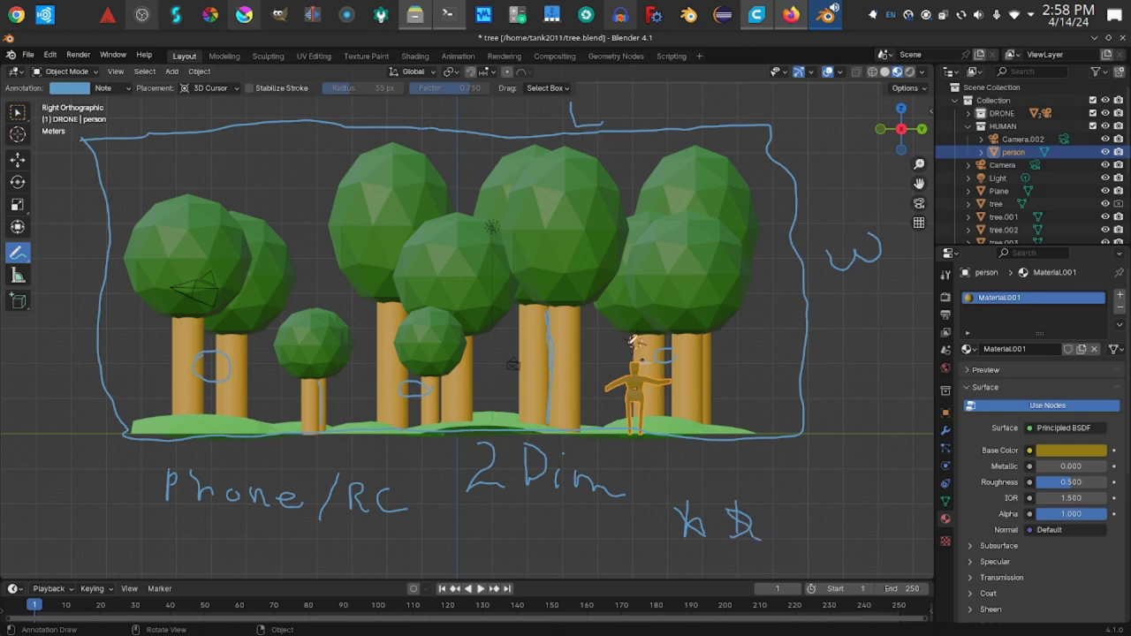
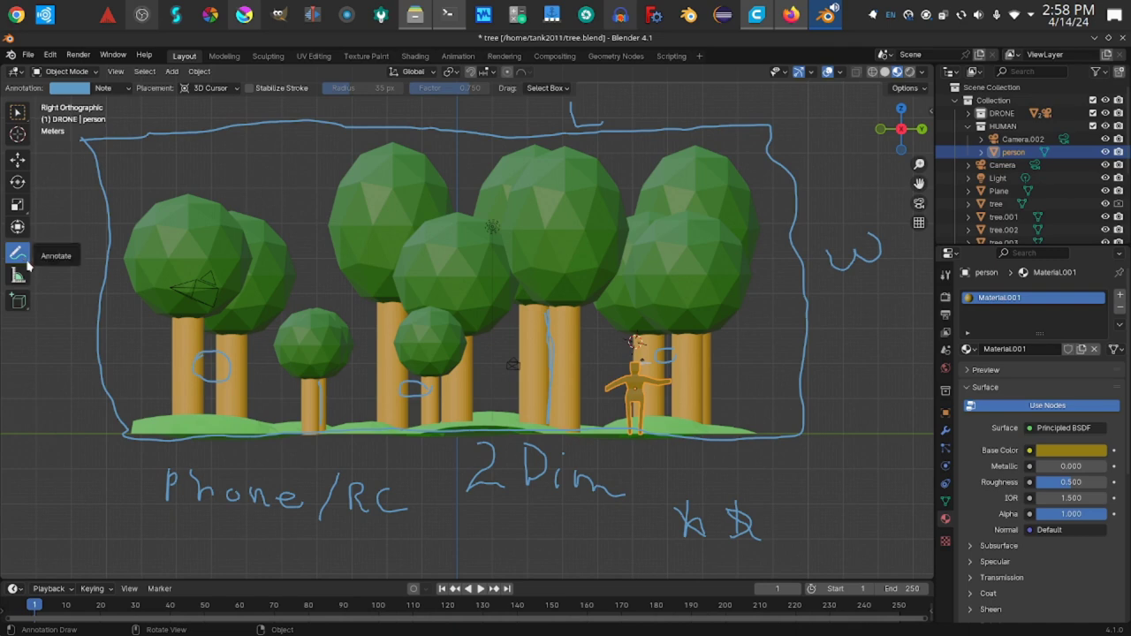
# - Erase the three small circle annotations and the vertical line on the tall tree's trunk with the Annotate Eraser
pyautogui.click(25, 262)
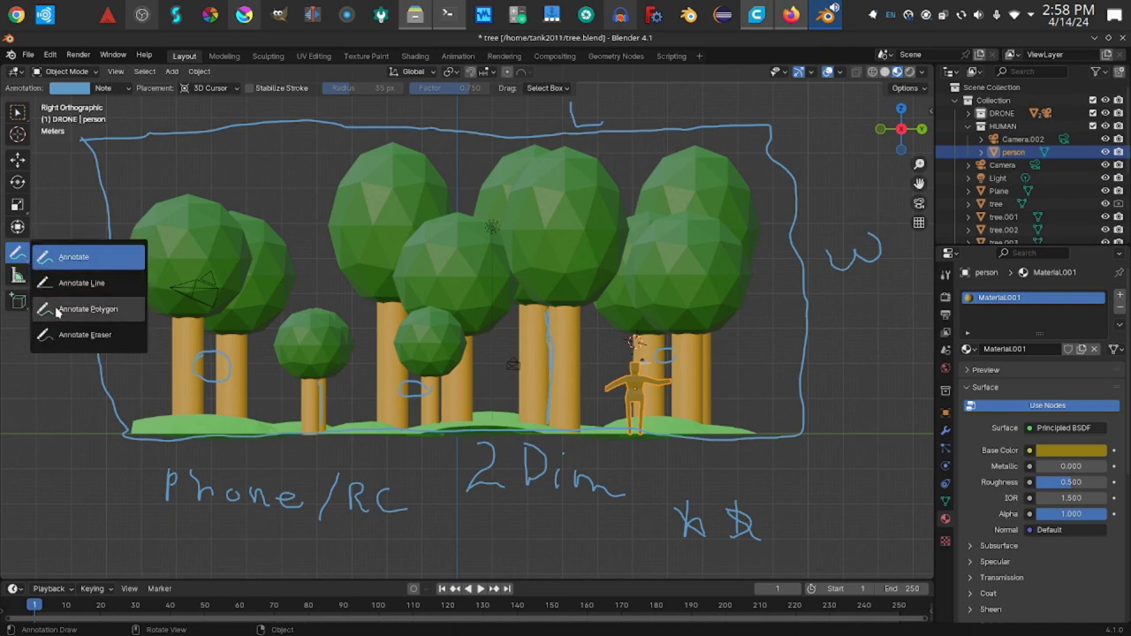
pyautogui.click(62, 334)
pyautogui.moveTo(191, 345)
pyautogui.mouseDown()
pyautogui.moveTo(236, 357)
pyautogui.moveTo(217, 380)
pyautogui.mouseUp()
pyautogui.moveTo(402, 387)
pyautogui.mouseDown()
pyautogui.moveTo(566, 393)
pyautogui.moveTo(555, 406)
pyautogui.moveTo(544, 380)
pyautogui.moveTo(548, 307)
pyautogui.moveTo(561, 323)
pyautogui.moveTo(668, 358)
pyautogui.moveTo(632, 363)
pyautogui.mouseUp()
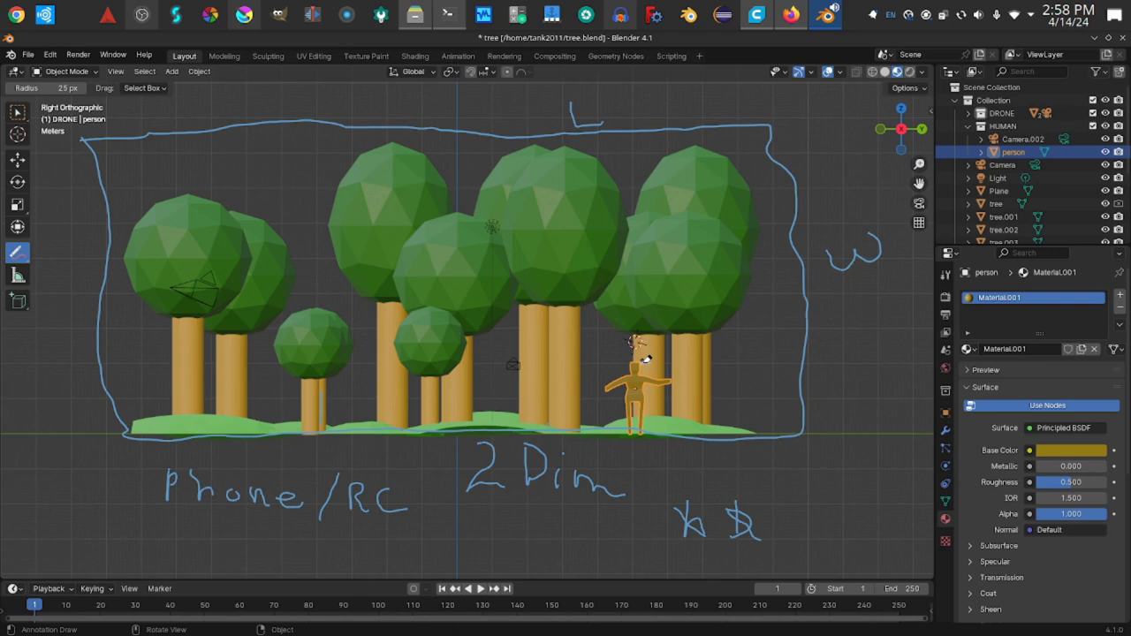
# - Erase the freehand outline around the forest and all the handwritten letters and words around it
pyautogui.moveTo(385, 130)
pyautogui.mouseDown()
pyautogui.moveTo(82, 140)
pyautogui.moveTo(109, 226)
pyautogui.moveTo(104, 330)
pyautogui.mouseUp()
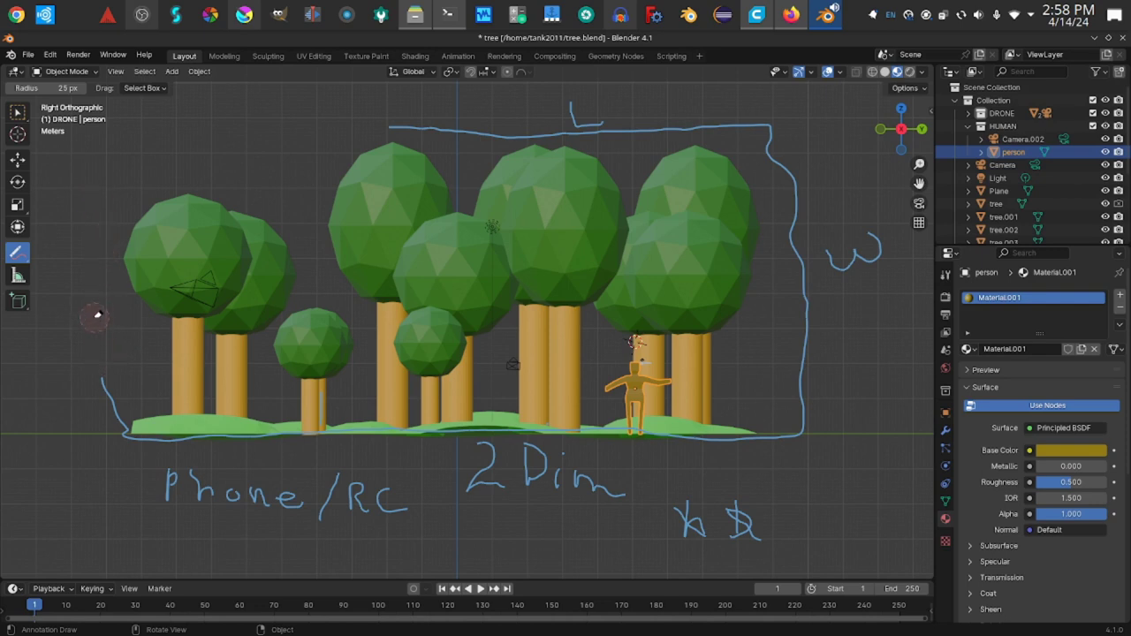
pyautogui.moveTo(102, 378)
pyautogui.mouseDown()
pyautogui.moveTo(123, 431)
pyautogui.moveTo(809, 432)
pyautogui.moveTo(812, 265)
pyautogui.moveTo(884, 247)
pyautogui.moveTo(791, 254)
pyautogui.moveTo(795, 193)
pyautogui.moveTo(761, 130)
pyautogui.mouseUp()
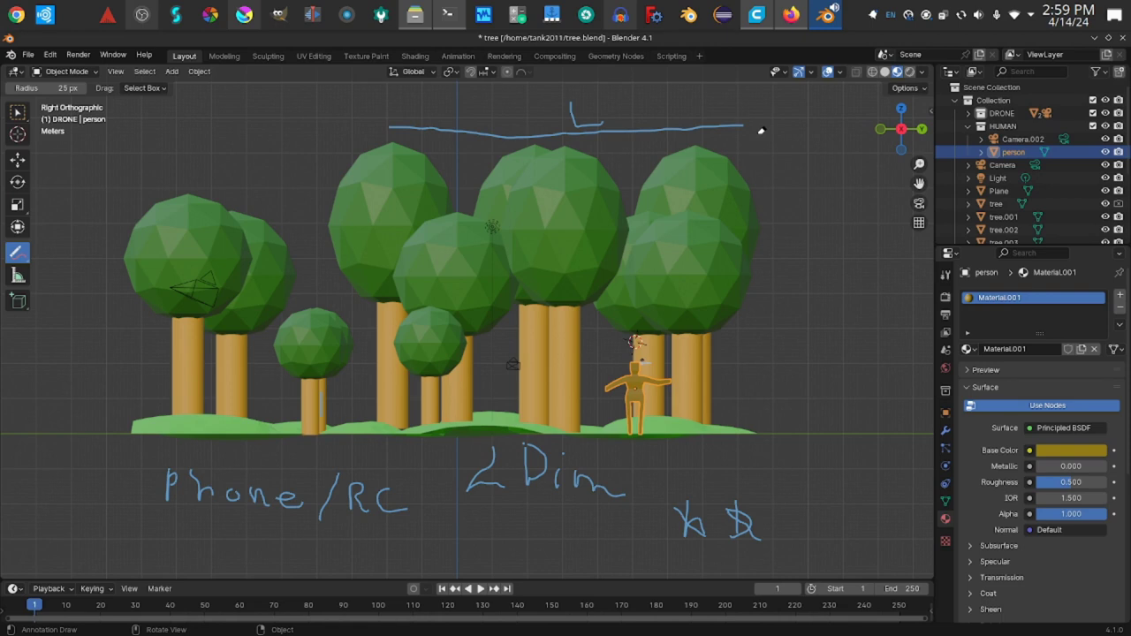
pyautogui.moveTo(761, 131)
pyautogui.mouseDown()
pyautogui.moveTo(631, 133)
pyautogui.moveTo(573, 108)
pyautogui.moveTo(564, 133)
pyautogui.moveTo(396, 129)
pyautogui.mouseUp()
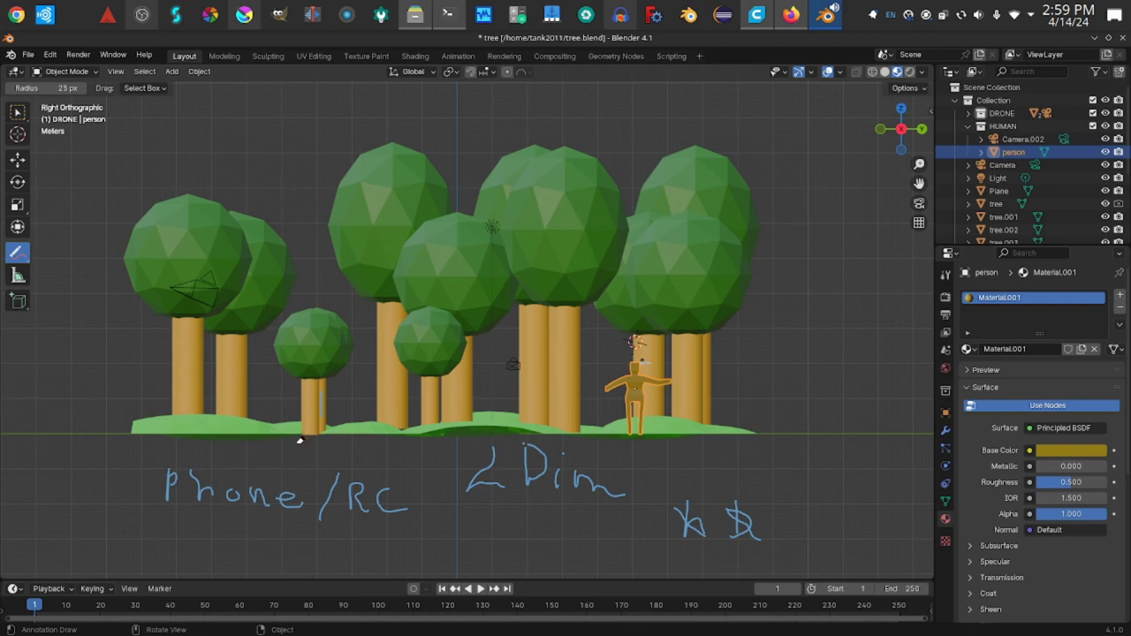
pyautogui.moveTo(187, 470)
pyautogui.mouseDown()
pyautogui.moveTo(149, 488)
pyautogui.moveTo(172, 498)
pyautogui.moveTo(265, 490)
pyautogui.moveTo(195, 479)
pyautogui.moveTo(250, 500)
pyautogui.moveTo(303, 500)
pyautogui.moveTo(341, 478)
pyautogui.moveTo(327, 513)
pyautogui.moveTo(402, 497)
pyautogui.moveTo(410, 514)
pyautogui.moveTo(357, 480)
pyautogui.moveTo(528, 468)
pyautogui.moveTo(522, 450)
pyautogui.moveTo(484, 455)
pyautogui.moveTo(607, 475)
pyautogui.moveTo(597, 487)
pyautogui.moveTo(552, 465)
pyautogui.moveTo(566, 455)
pyautogui.moveTo(768, 519)
pyautogui.moveTo(673, 529)
pyautogui.moveTo(746, 499)
pyautogui.mouseUp()
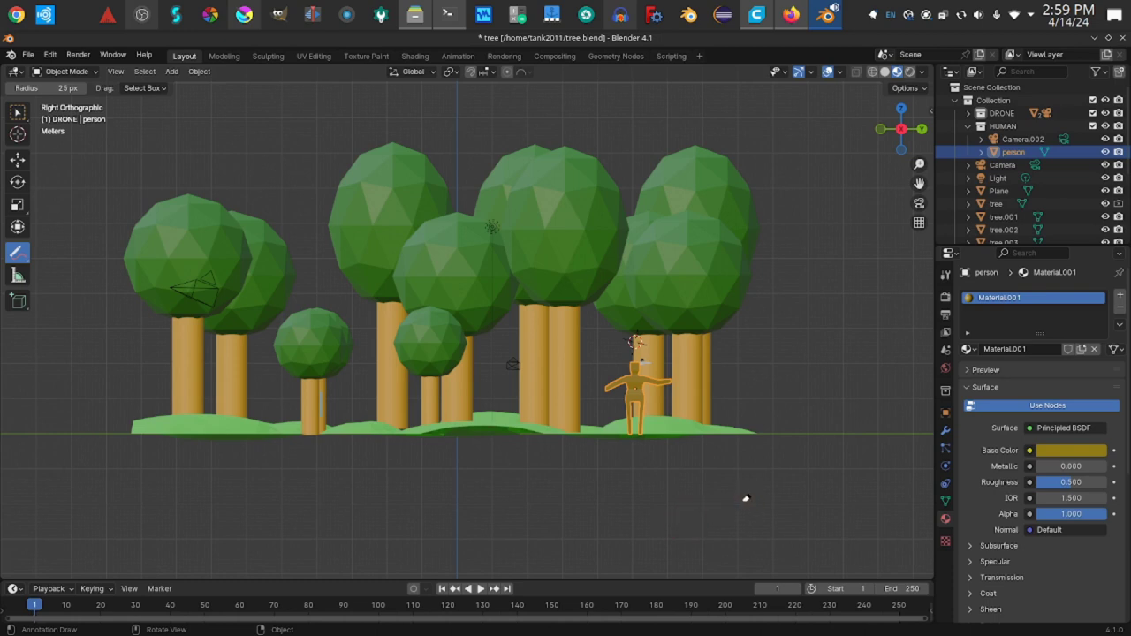
# - Examine the treetops close up and across the forest in the top orthographic view, and the trunks in the left orthographic view
pyautogui.press('`')
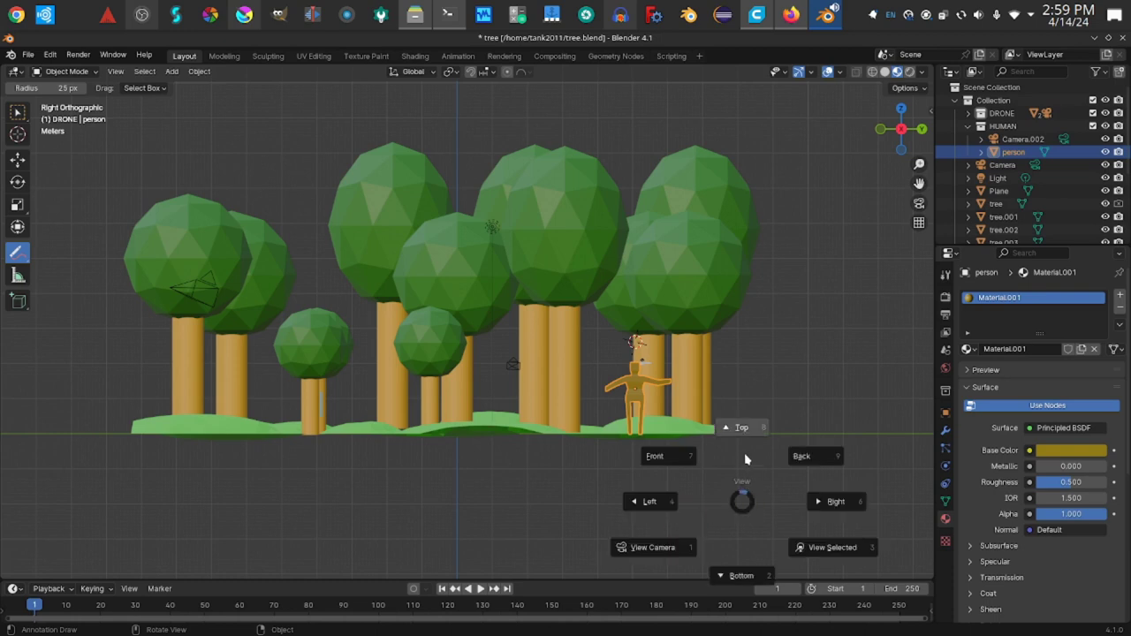
pyautogui.click(748, 433)
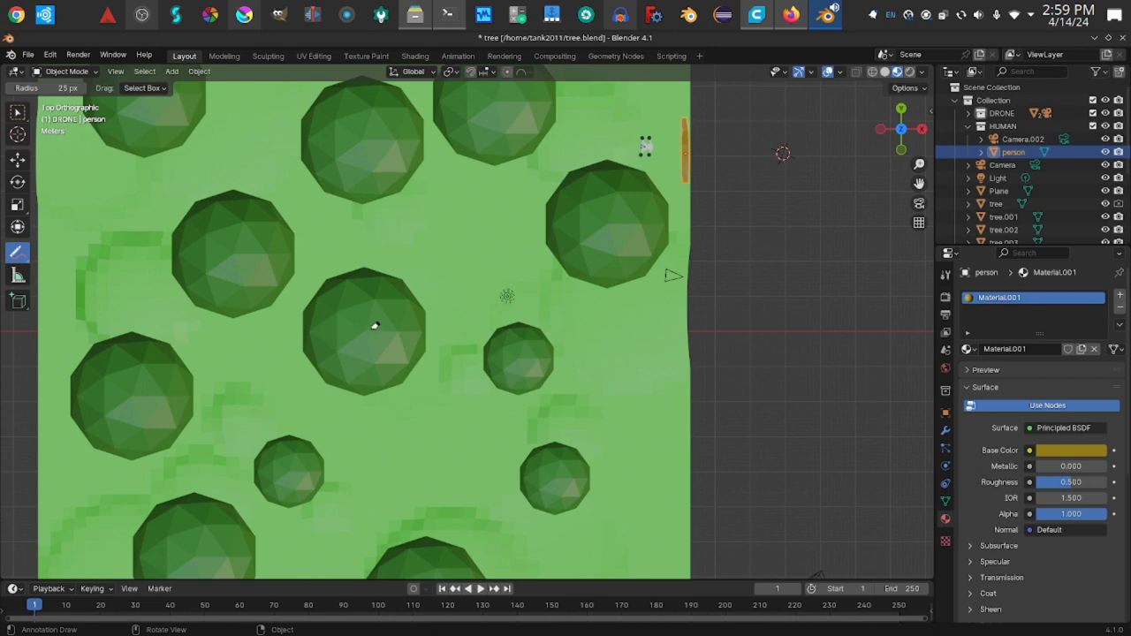
pyautogui.scroll(1, 376, 326)
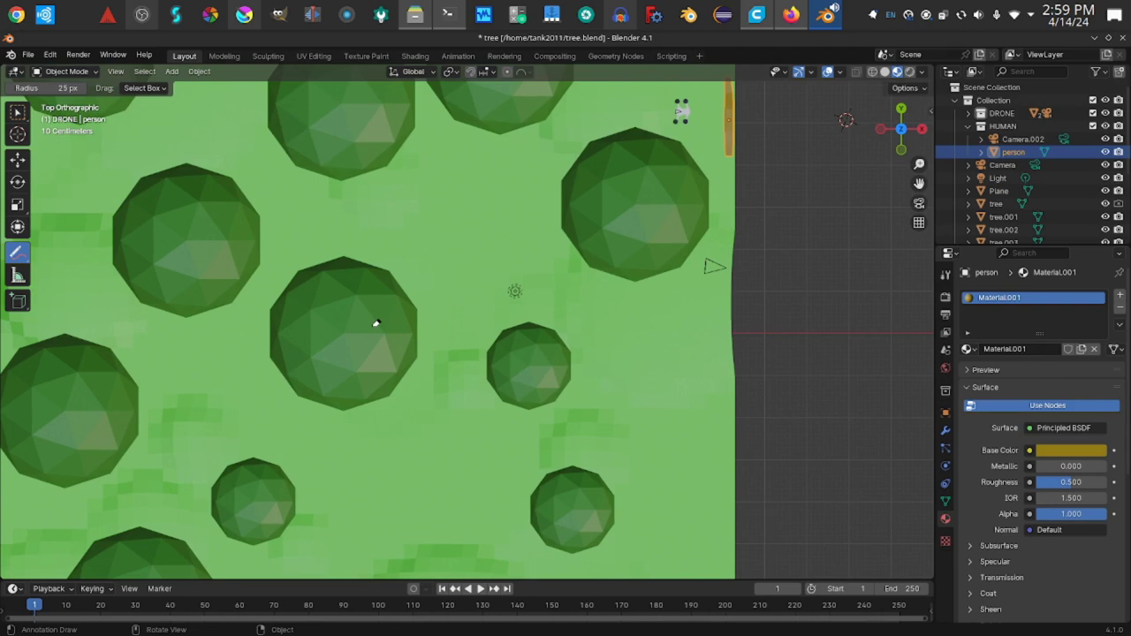
pyautogui.scroll(1, 376, 325)
pyautogui.scroll(1, 376, 324)
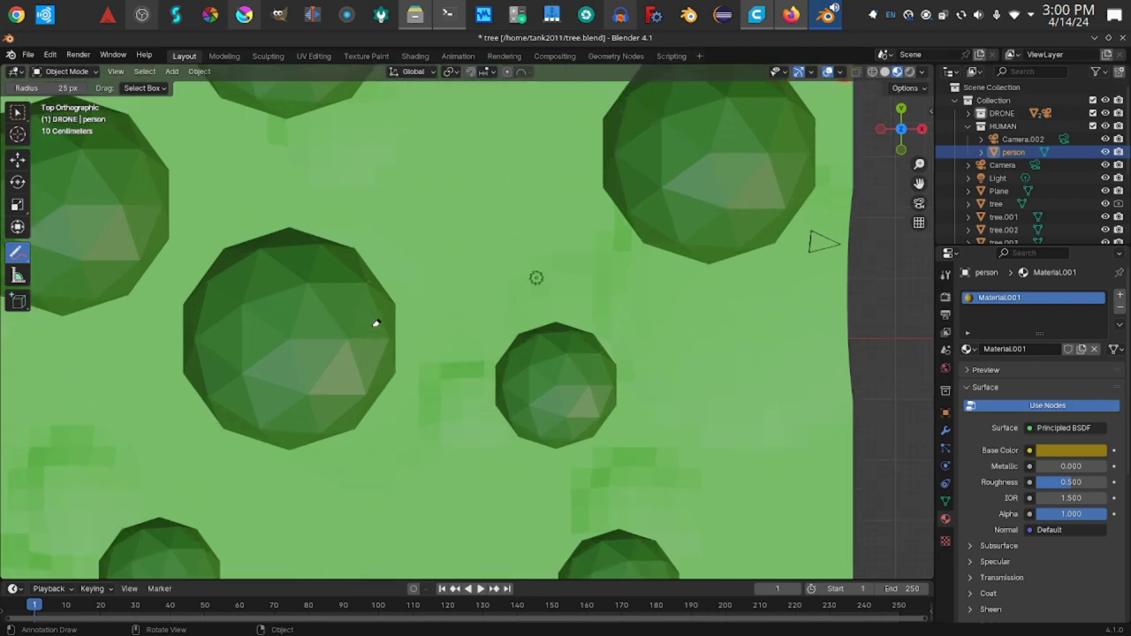
pyautogui.scroll(1, 376, 324)
pyautogui.scroll(2, 375, 323)
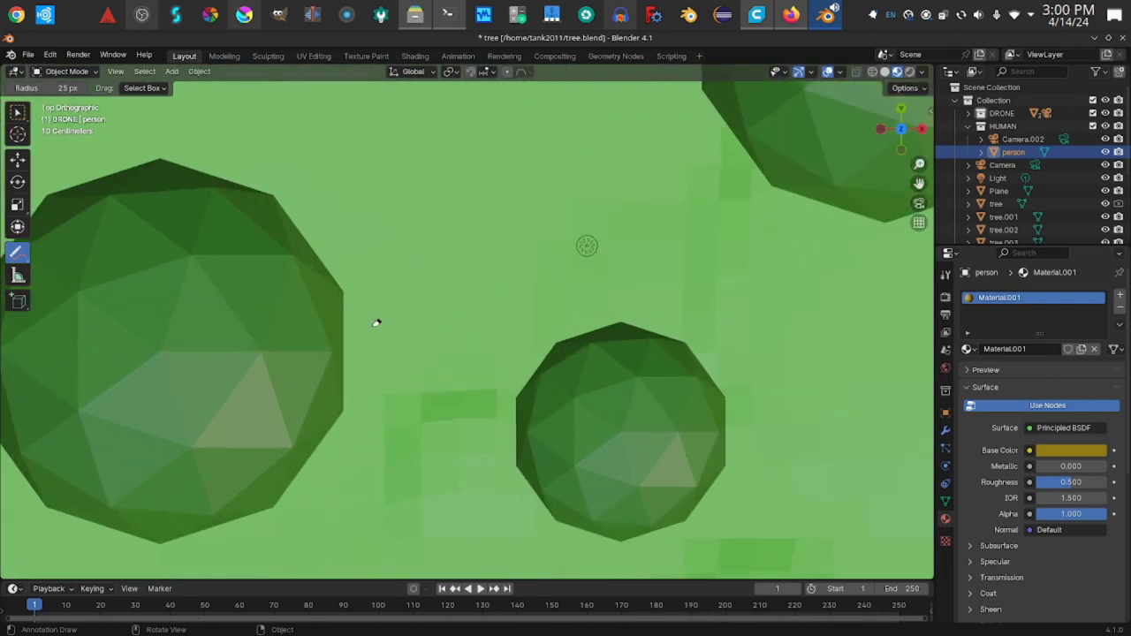
pyautogui.scroll(-3, 376, 323)
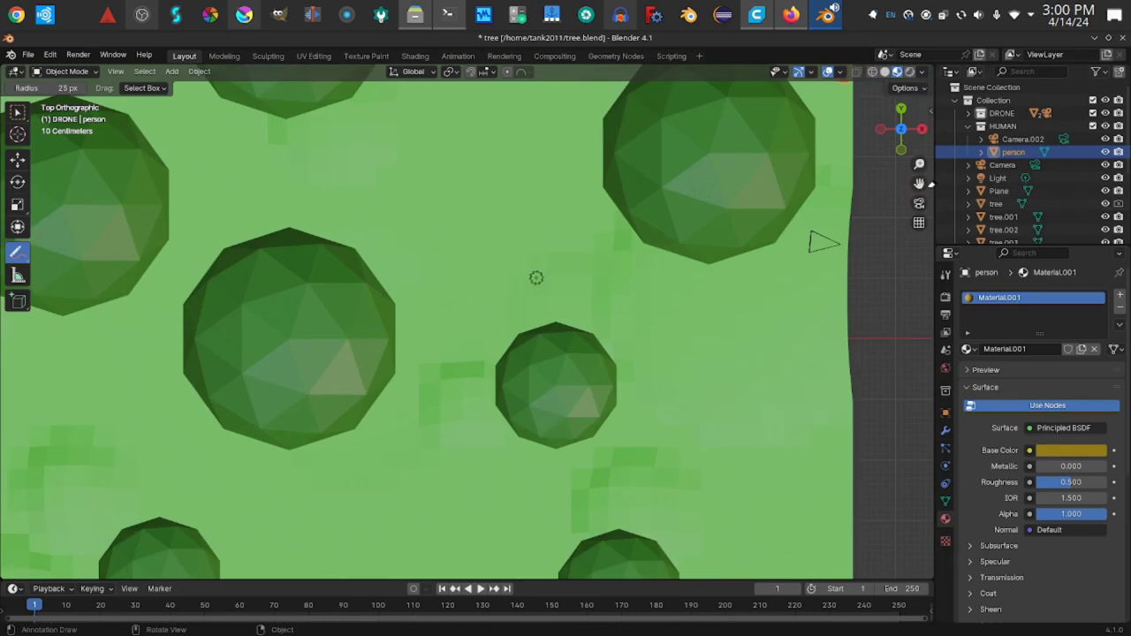
pyautogui.moveTo(922, 184); pyautogui.dragTo(1096, 181)
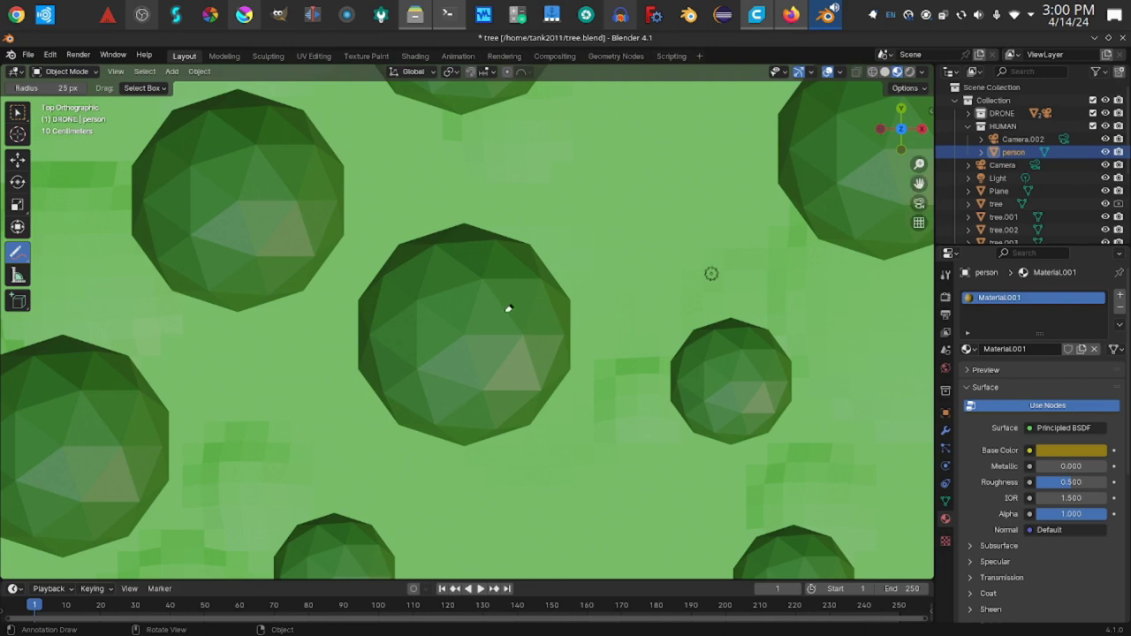
pyautogui.scroll(3, 492, 346)
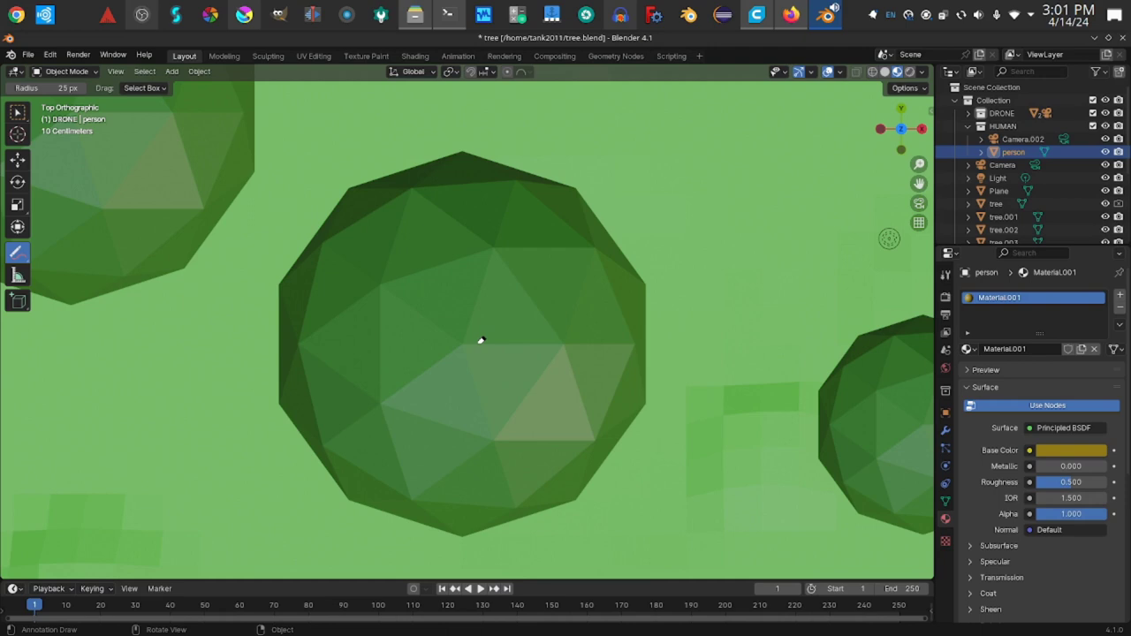
pyautogui.scroll(3, 480, 340)
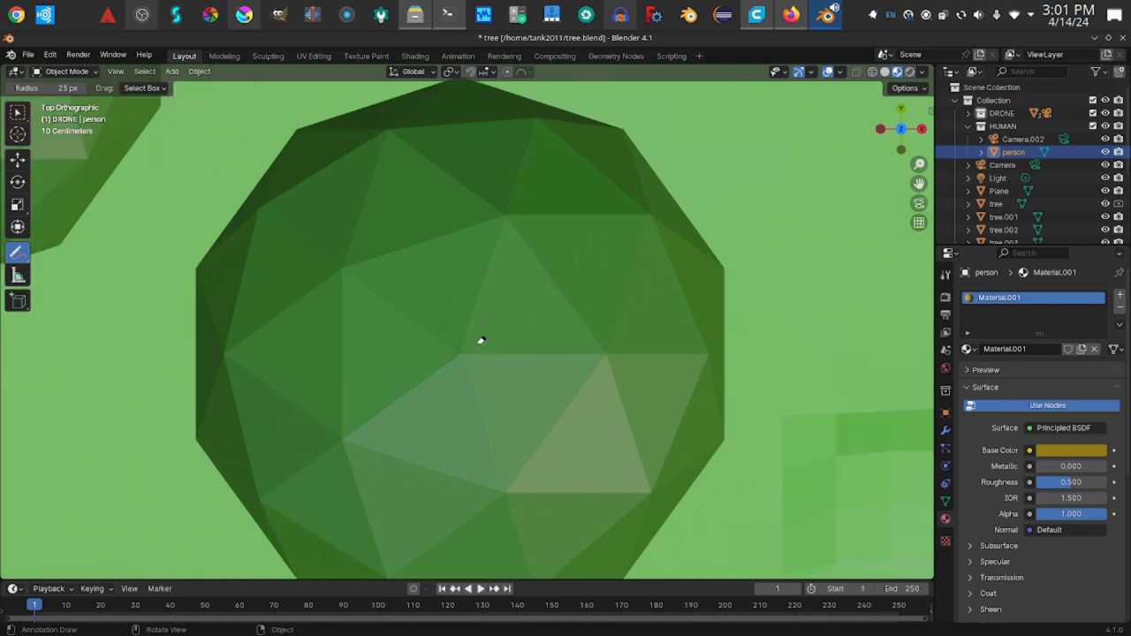
pyautogui.scroll(-9, 480, 340)
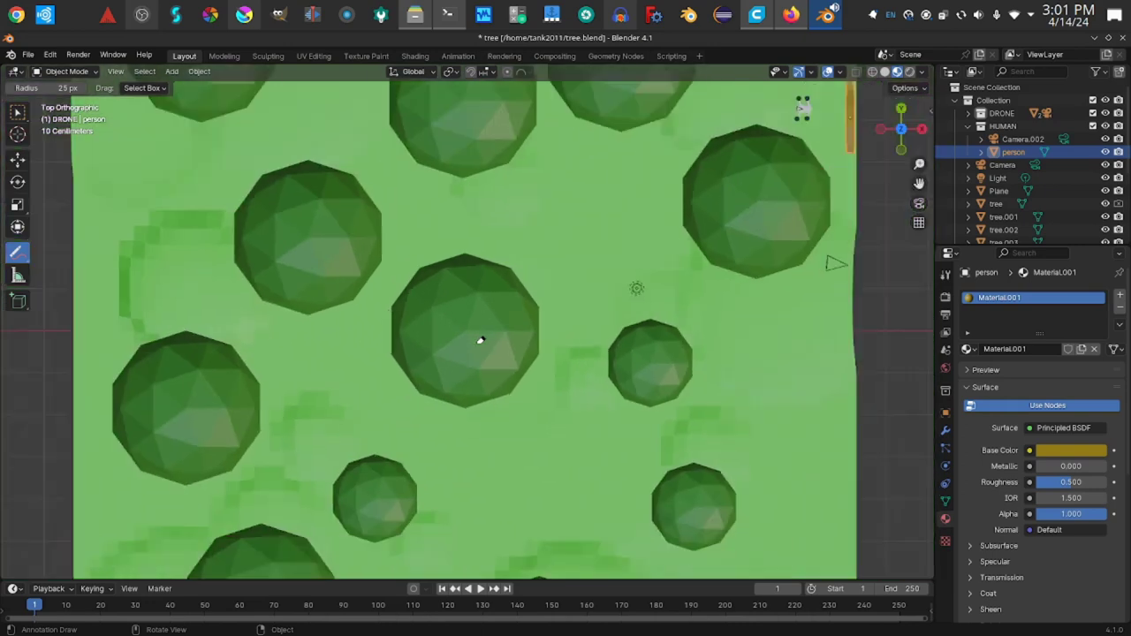
pyautogui.scroll(-1, 481, 341)
pyautogui.scroll(1, 481, 340)
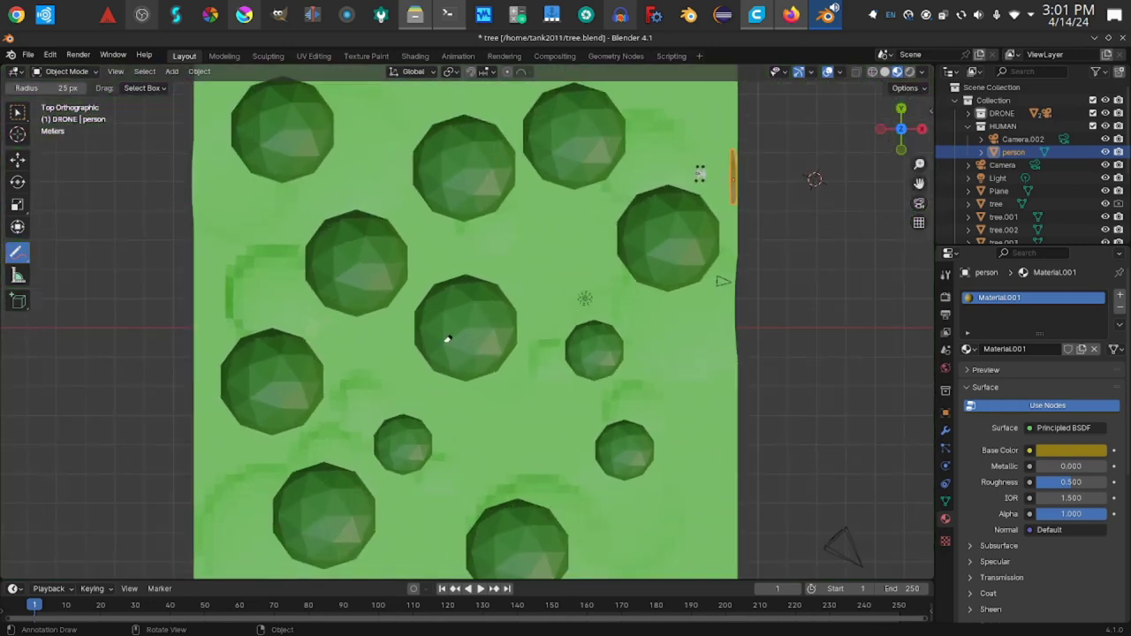
pyautogui.press('`')
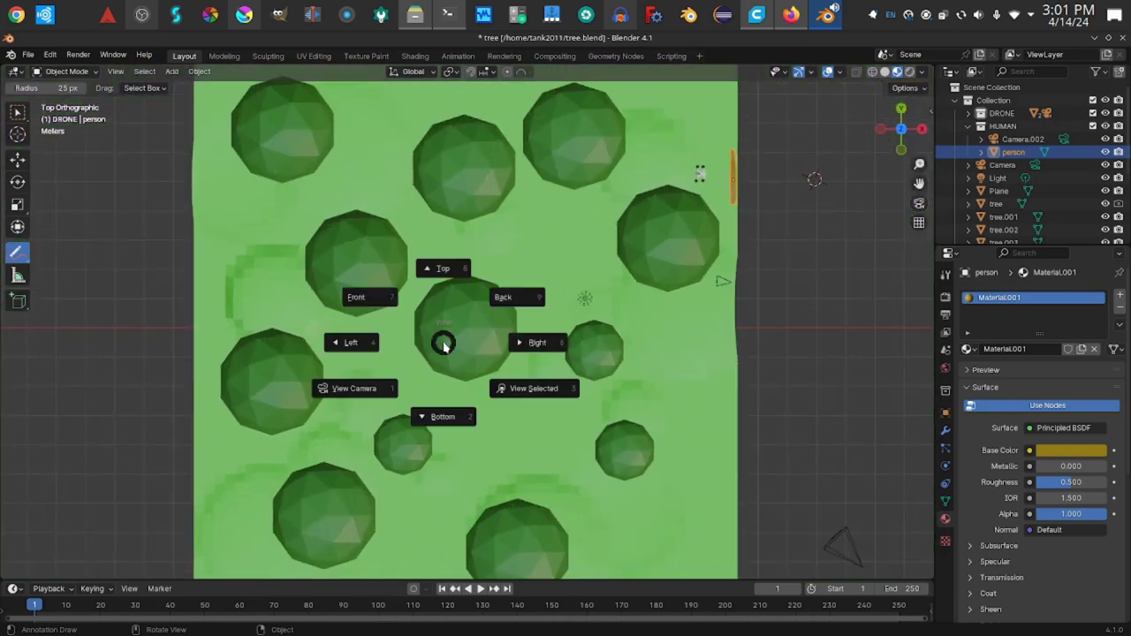
pyautogui.click(373, 344)
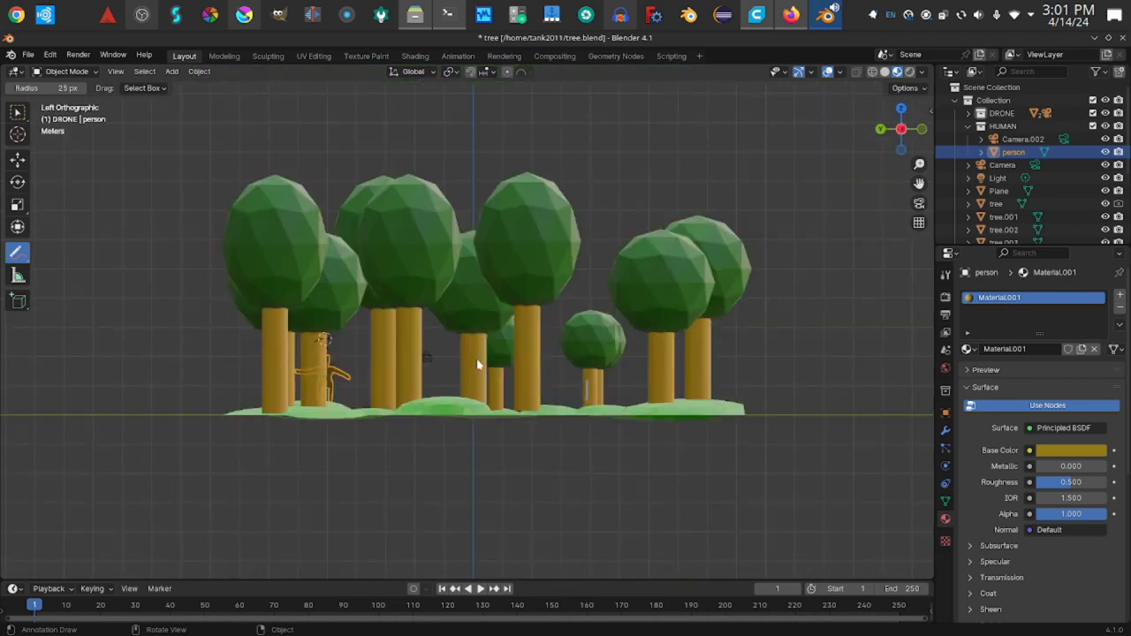
# - In the right orthographic view, annotate freehand circles between the two trunks at the forest's edge and around the nearby small tree's trunk
pyautogui.press('`')
pyautogui.click(550, 357)
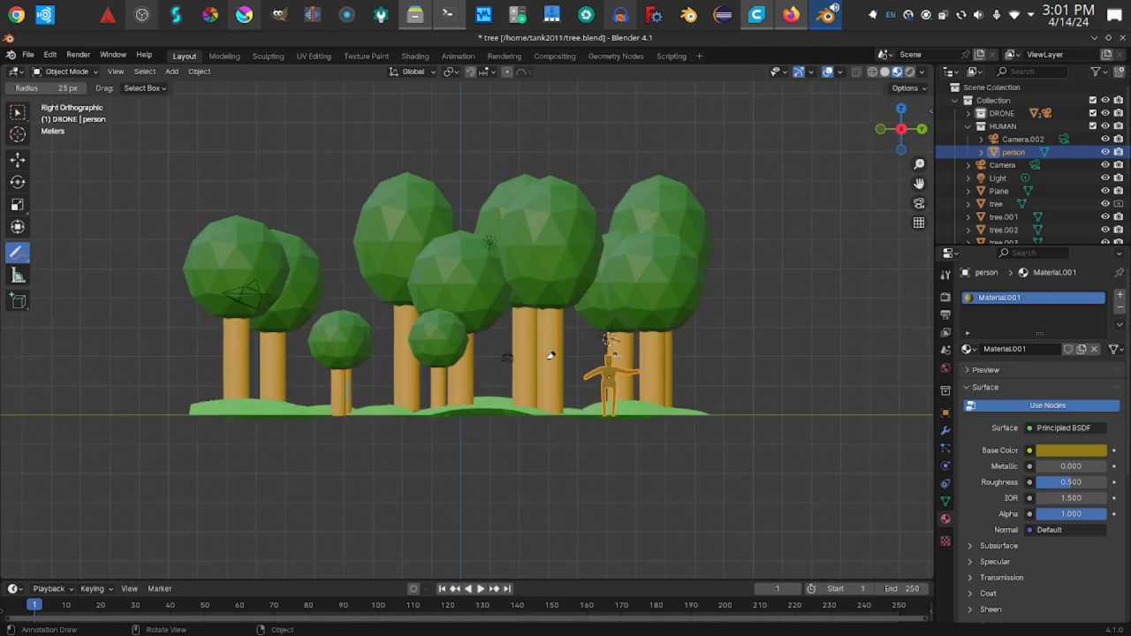
pyautogui.scroll(4, 550, 357)
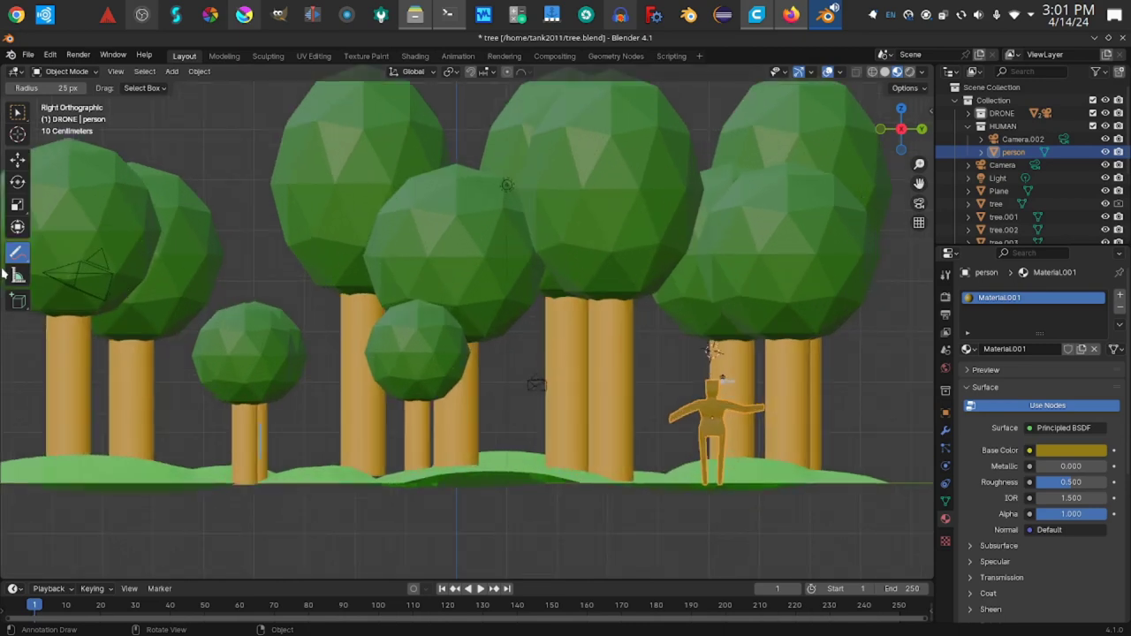
pyautogui.moveTo(25, 263); pyautogui.dragTo(55, 265)
pyautogui.moveTo(113, 362)
pyautogui.mouseDown()
pyautogui.moveTo(74, 362)
pyautogui.moveTo(74, 384)
pyautogui.moveTo(117, 363)
pyautogui.mouseUp()
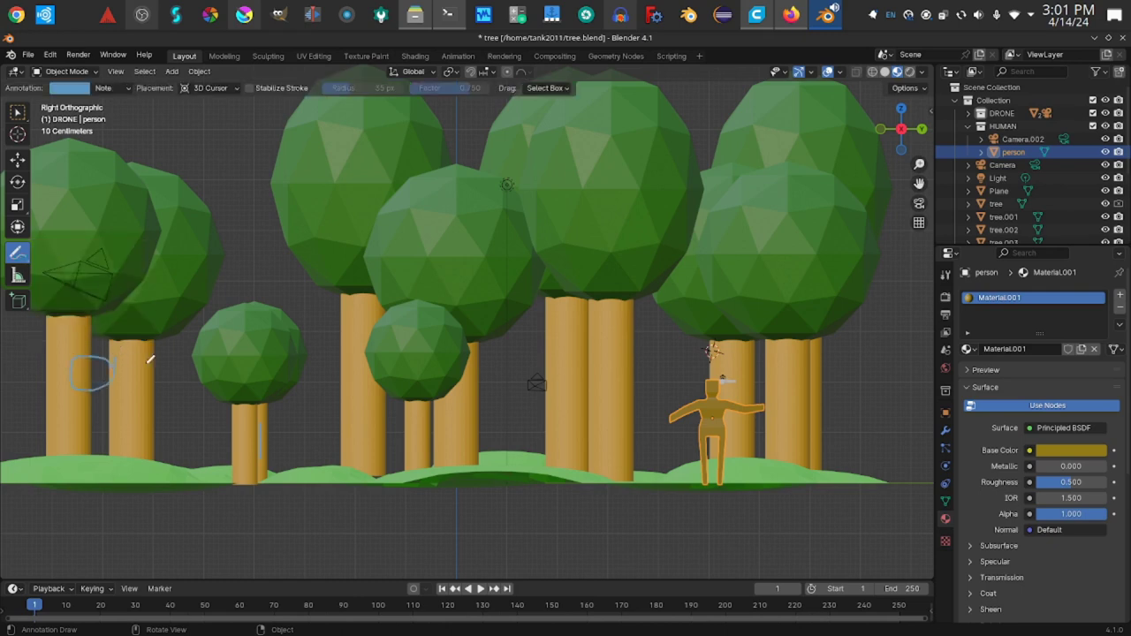
pyautogui.moveTo(275, 416)
pyautogui.mouseDown()
pyautogui.moveTo(232, 415)
pyautogui.moveTo(223, 440)
pyautogui.moveTo(267, 439)
pyautogui.moveTo(285, 428)
pyautogui.moveTo(273, 412)
pyautogui.mouseUp()
# - Annotate circles at two spots between neighbouring trunks in the front orthographic view, and show the forest from the back orthographic view
pyautogui.press('`')
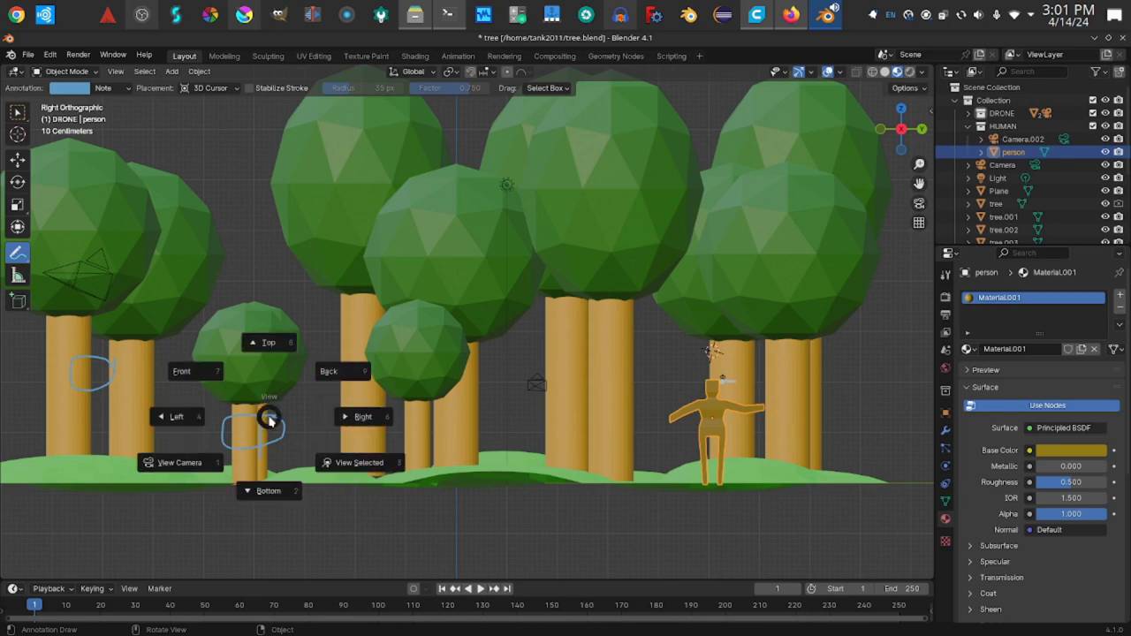
pyautogui.click(216, 370)
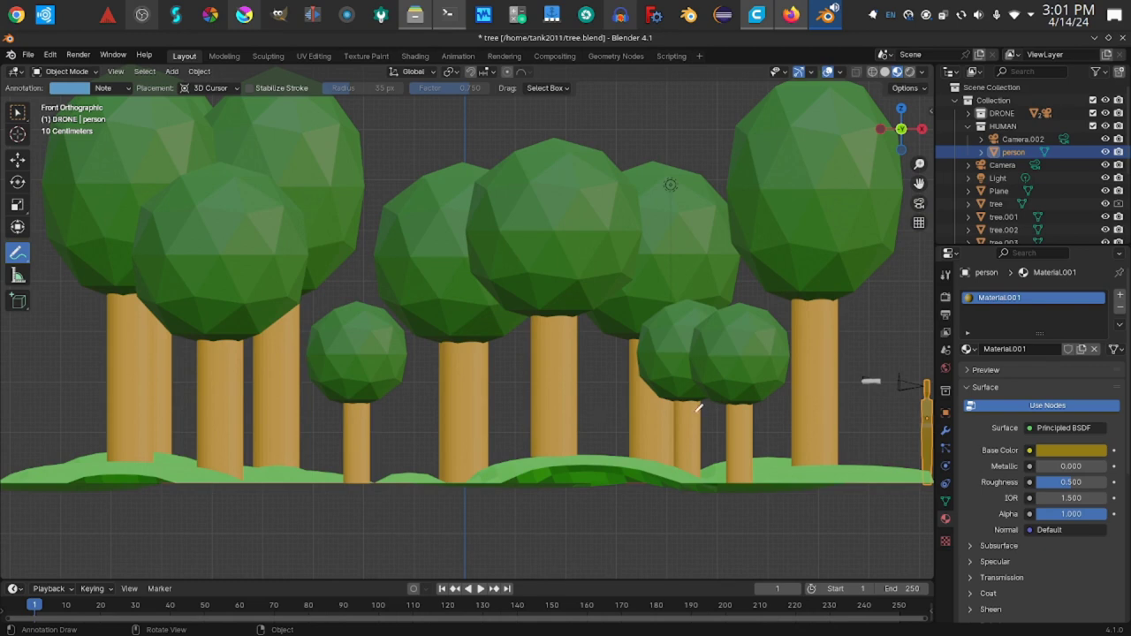
pyautogui.moveTo(696, 412); pyautogui.dragTo(658, 411)
pyautogui.moveTo(256, 380); pyautogui.dragTo(233, 381)
pyautogui.press('`')
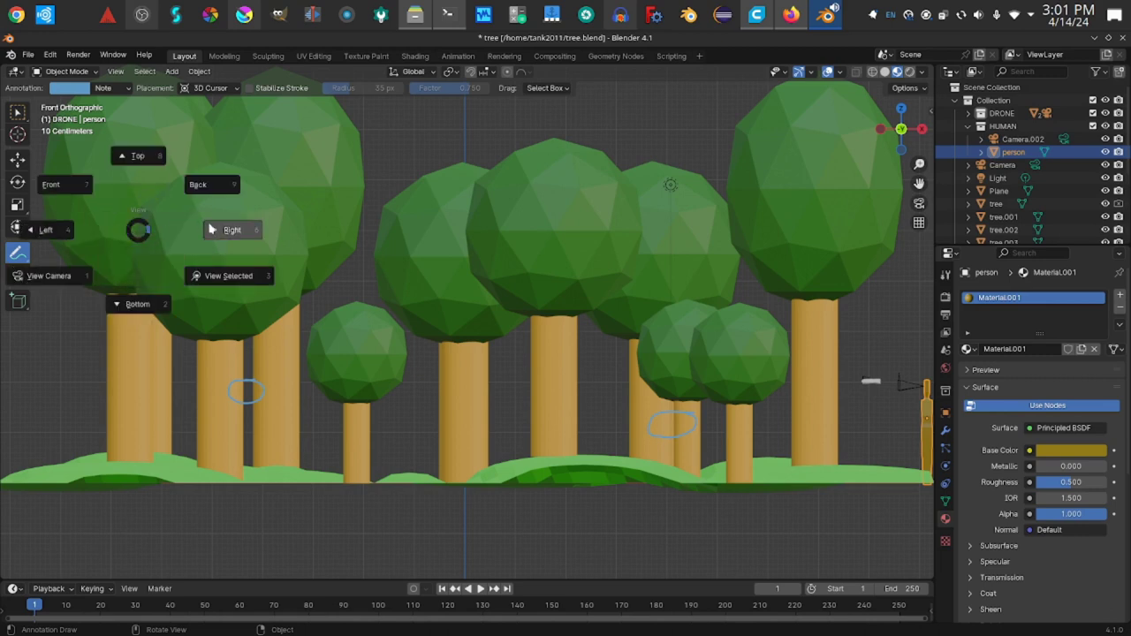
pyautogui.click(212, 185)
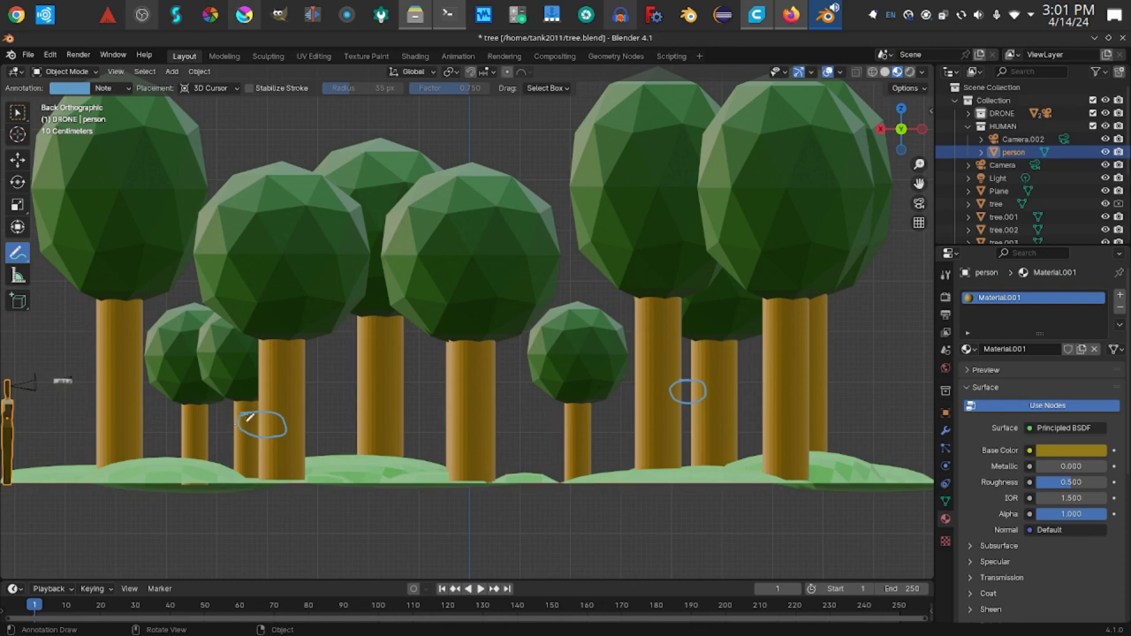
# - Scribble a mark inside the circle between the small tree's trunk and its neighbour in the back view, and examine the annotations around the forest in perspective
pyautogui.moveTo(245, 415); pyautogui.dragTo(261, 419)
pyautogui.moveTo(902, 132); pyautogui.dragTo(879, 117)
pyautogui.moveTo(828, 455)
pyautogui.mouseDown()
pyautogui.moveTo(849, 404)
pyautogui.moveTo(707, 372)
pyautogui.mouseUp()
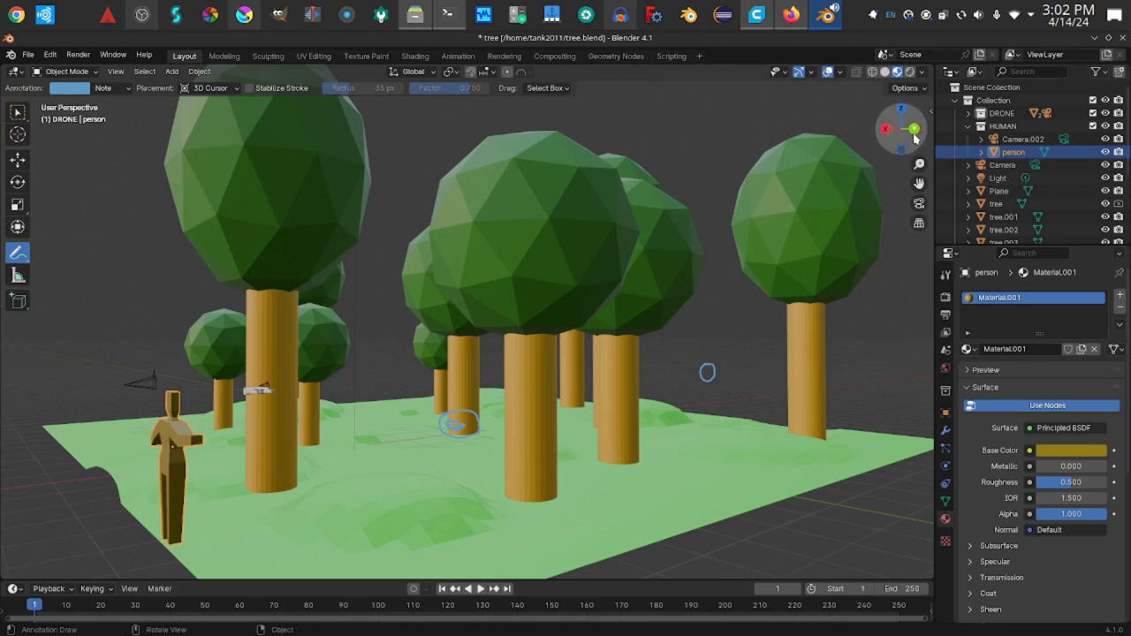
pyautogui.moveTo(915, 137); pyautogui.dragTo(729, 203)
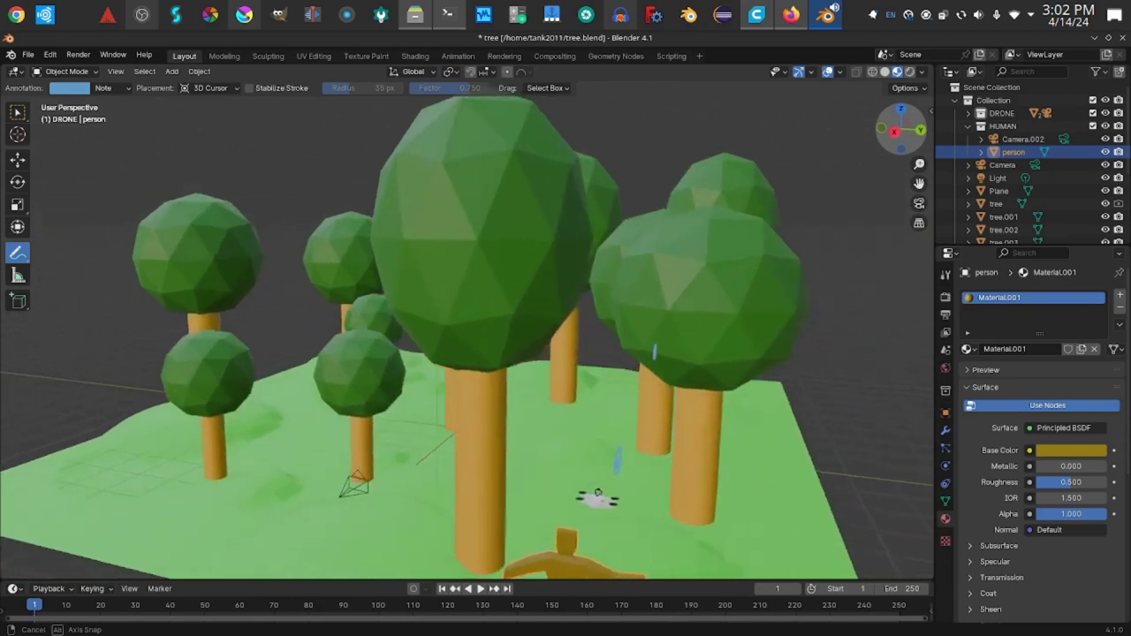
pyautogui.moveTo(730, 203); pyautogui.dragTo(658, 218, button='middle')
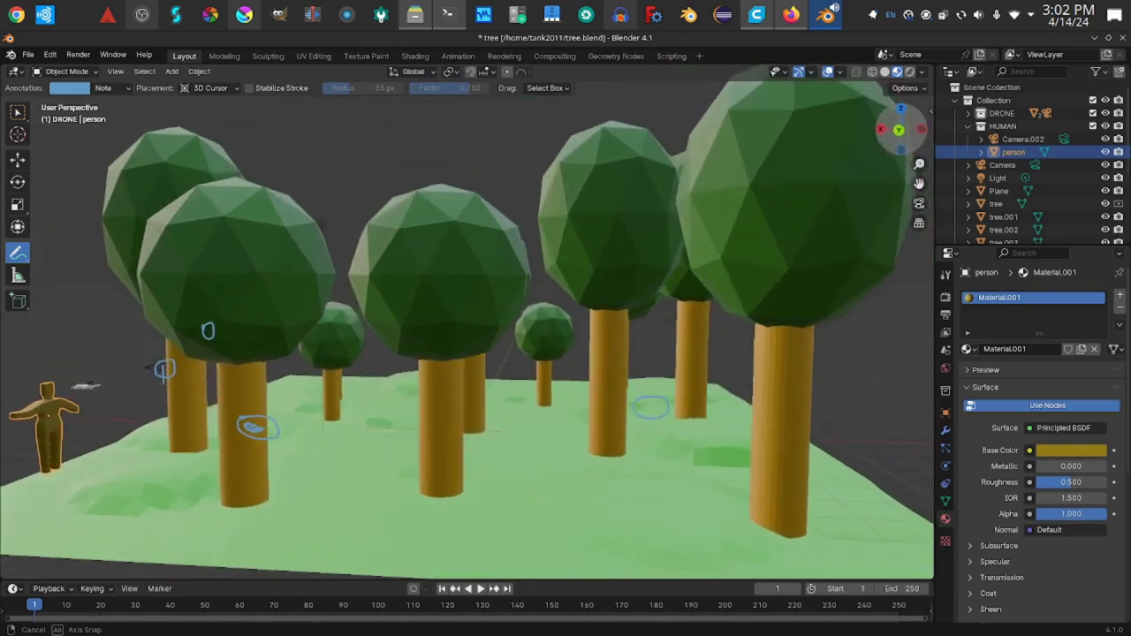
pyautogui.moveTo(917, 137); pyautogui.dragTo(917, 137)
# - In the left orthographic view, annotate a freehand circle across the two adjacent trunks of the tall overlapping trees
pyautogui.press('`')
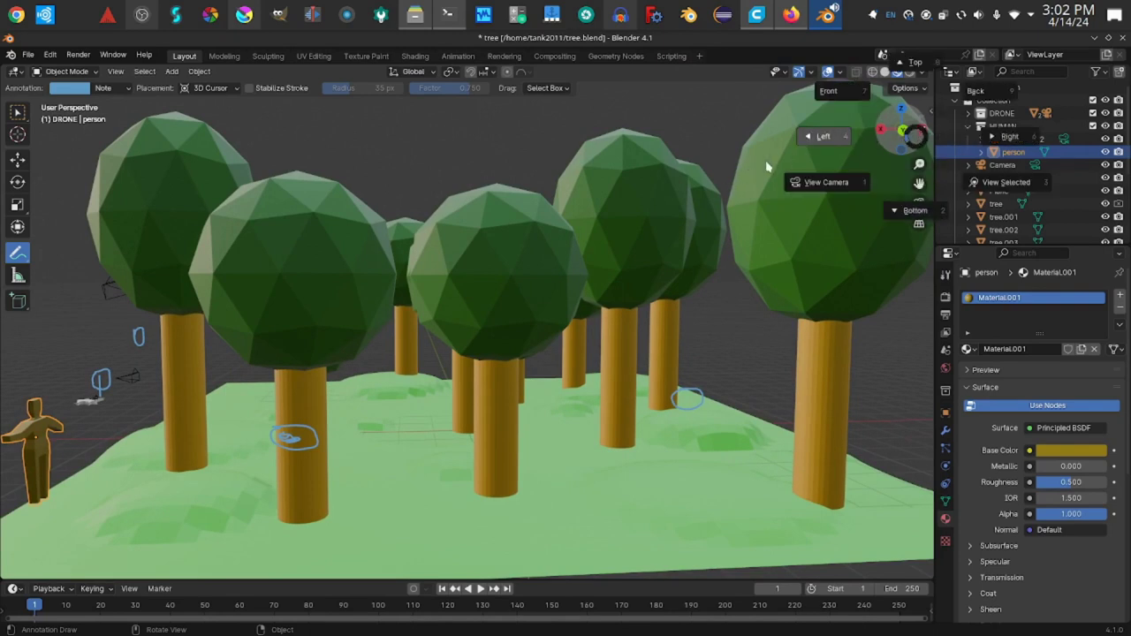
pyautogui.click(815, 141)
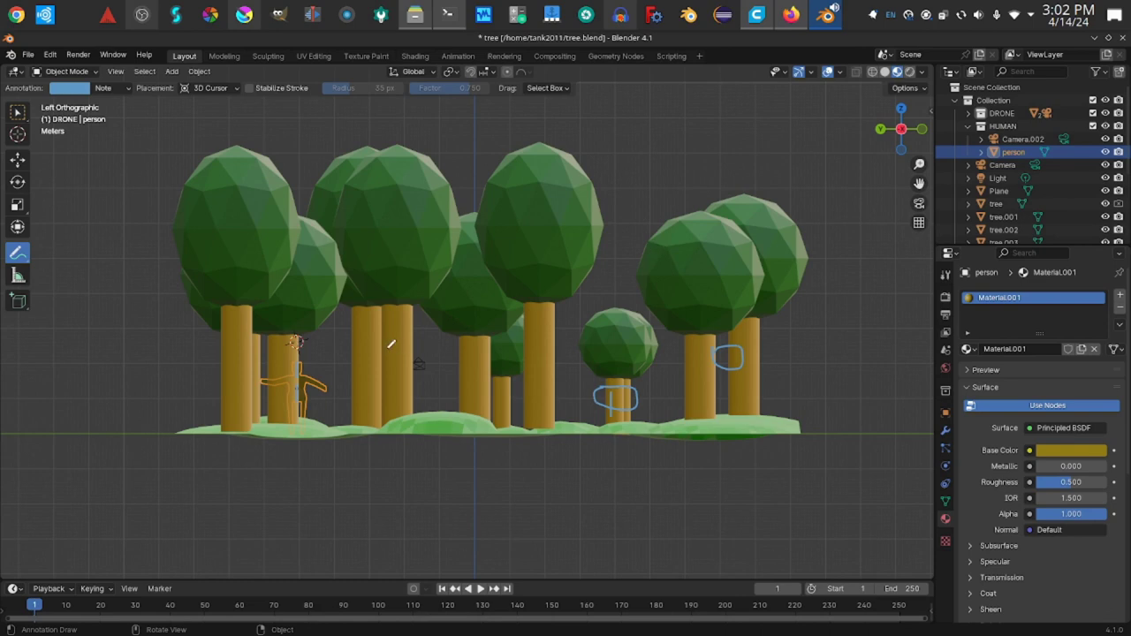
pyautogui.moveTo(384, 344)
pyautogui.mouseDown()
pyautogui.moveTo(354, 362)
pyautogui.moveTo(376, 378)
pyautogui.moveTo(374, 351)
pyautogui.mouseUp()
# - Examine the circled spots between the trunks in the front orthographic view and bring up the viewpoint choices again
pyautogui.press('`')
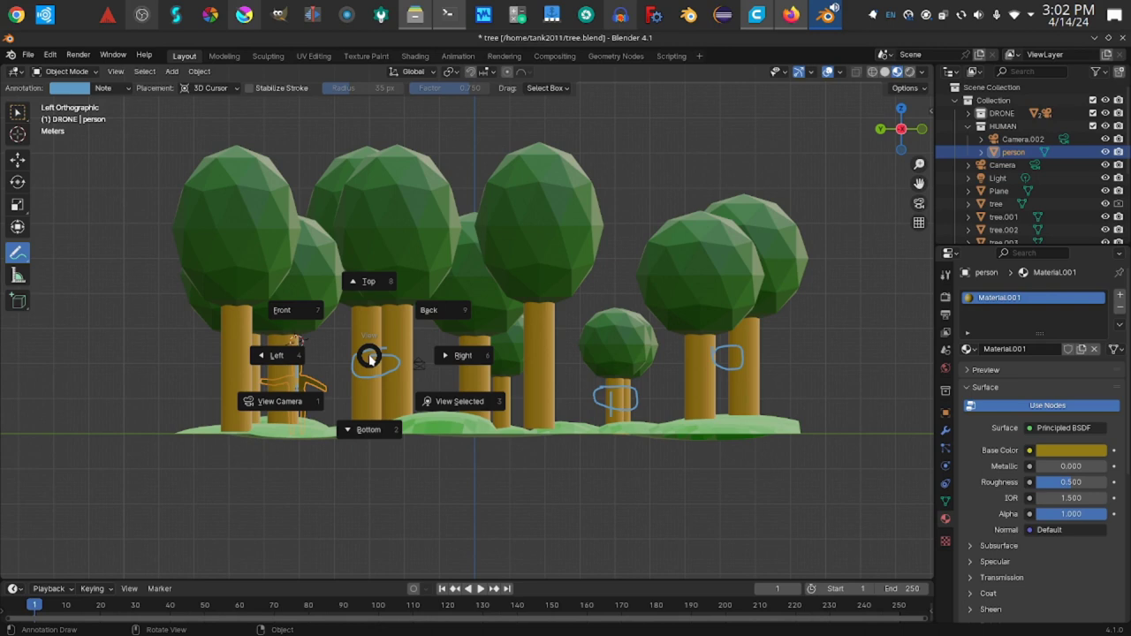
pyautogui.click(329, 318)
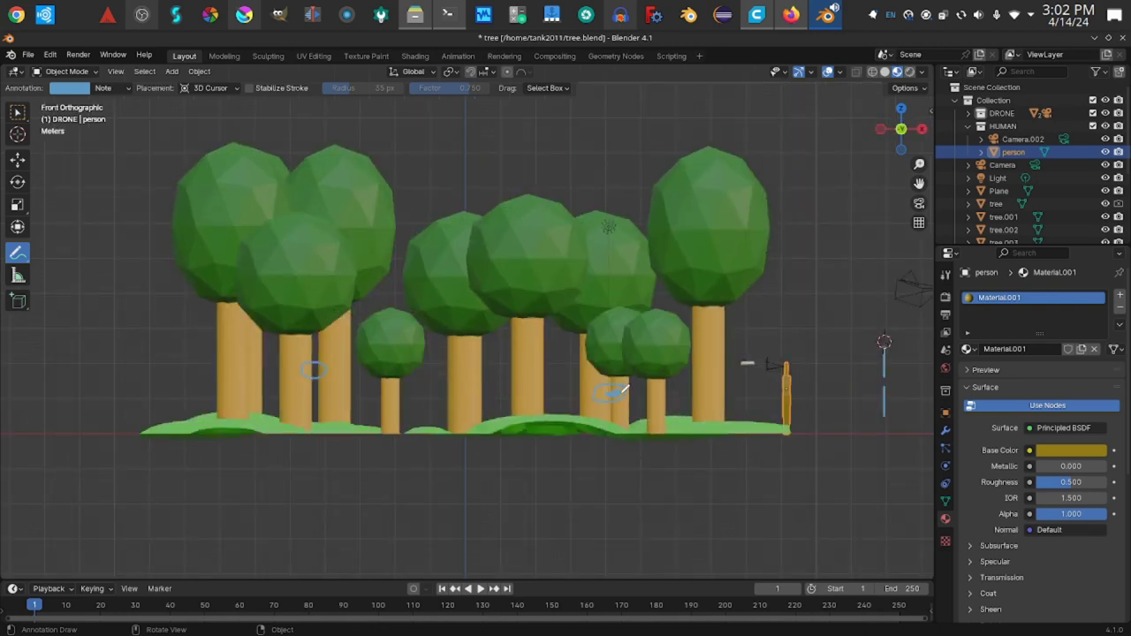
pyautogui.press('`')
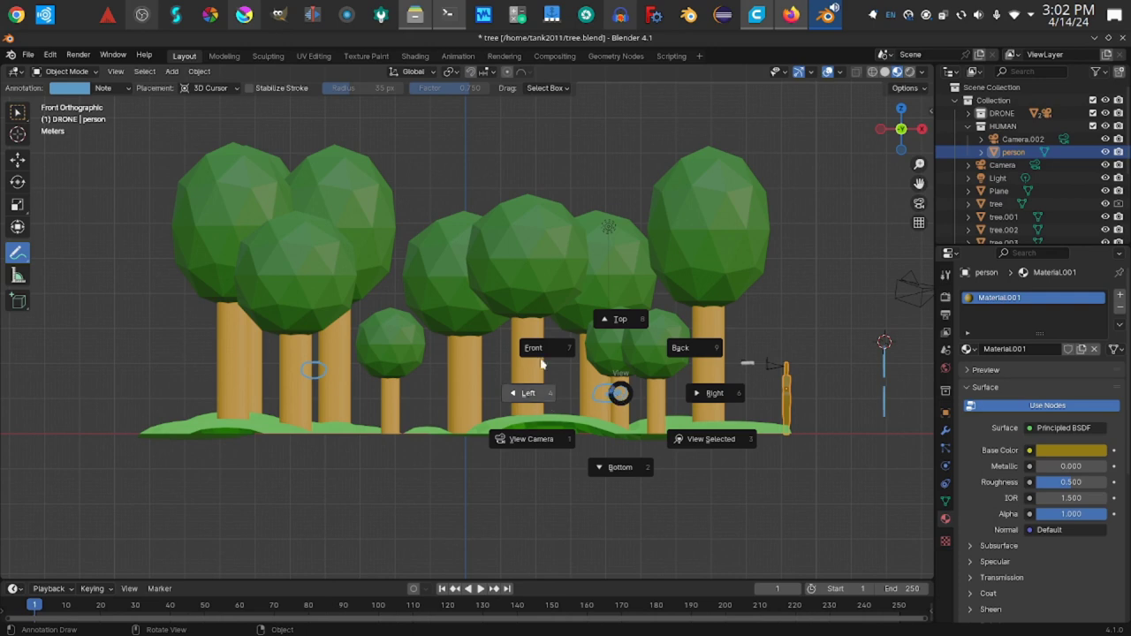